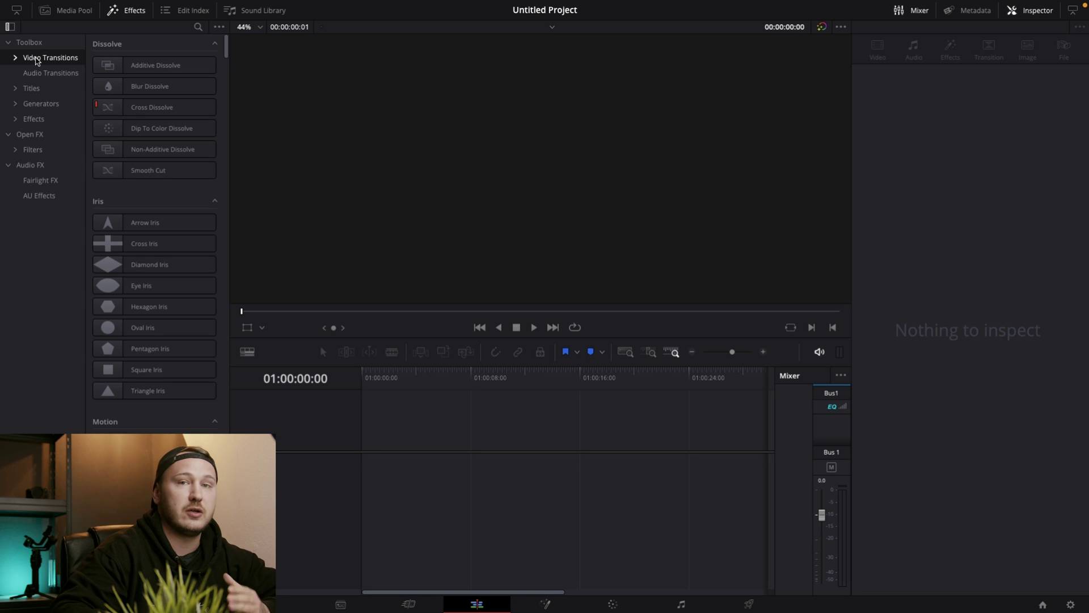
pyautogui.moveTo(129, 61)
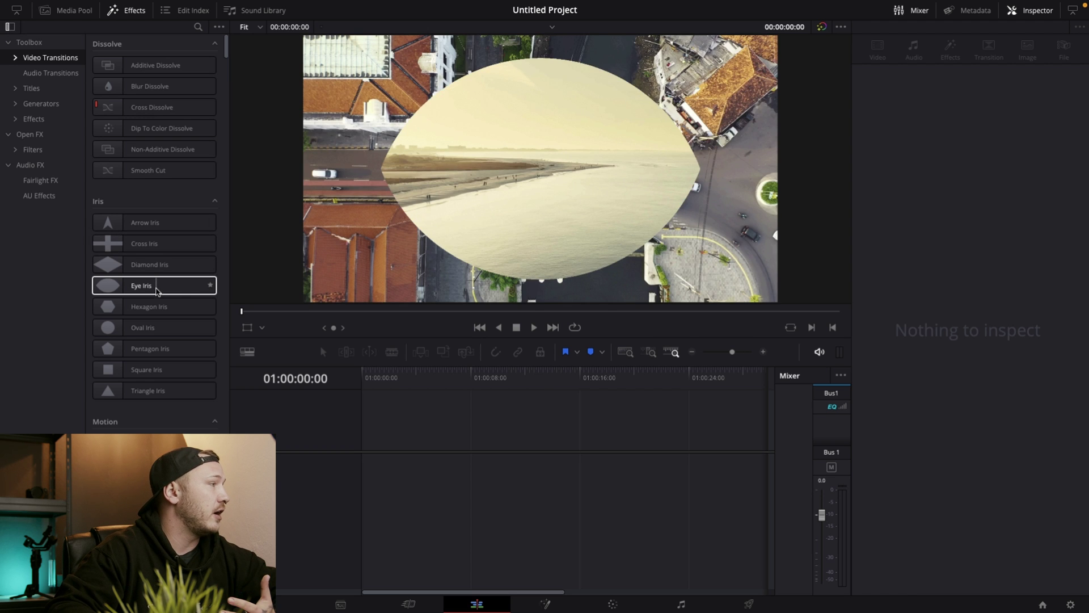
pyautogui.scroll(-3, 131, 295)
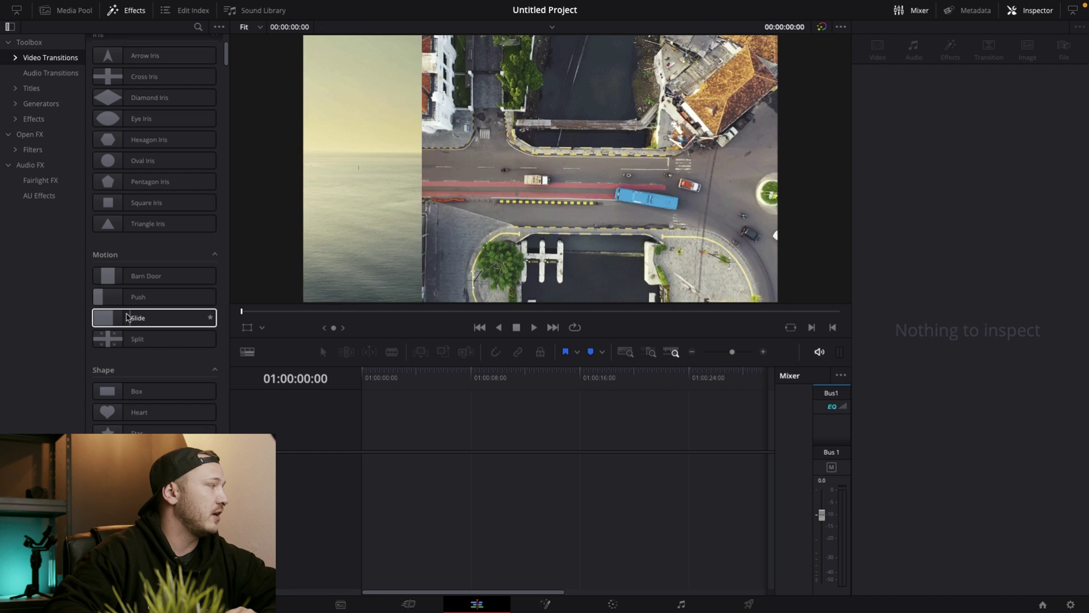
pyautogui.scroll(-3, 125, 327)
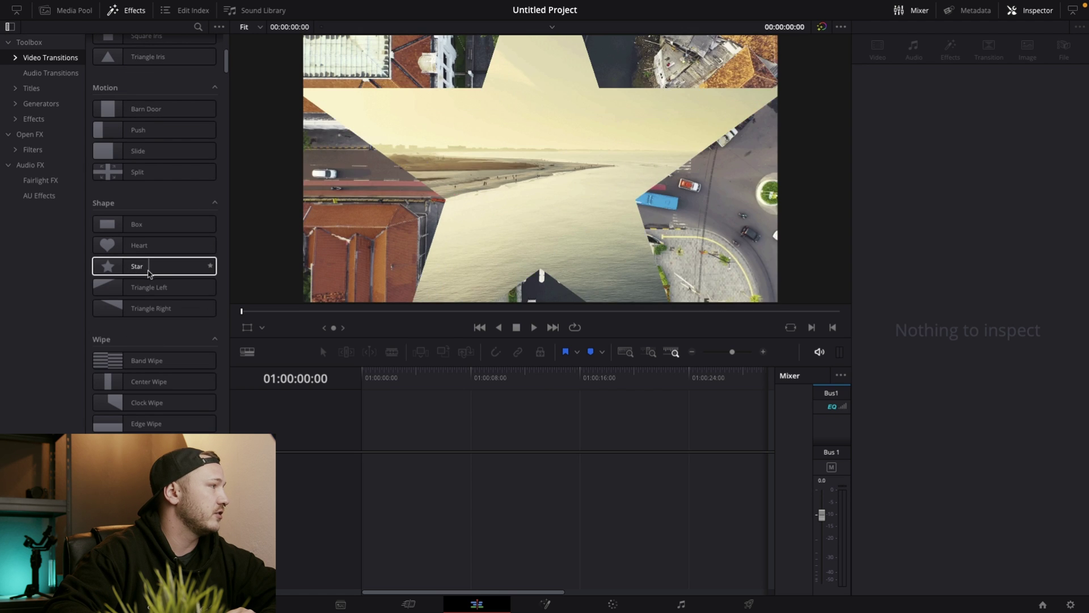
pyautogui.scroll(-2, 136, 328)
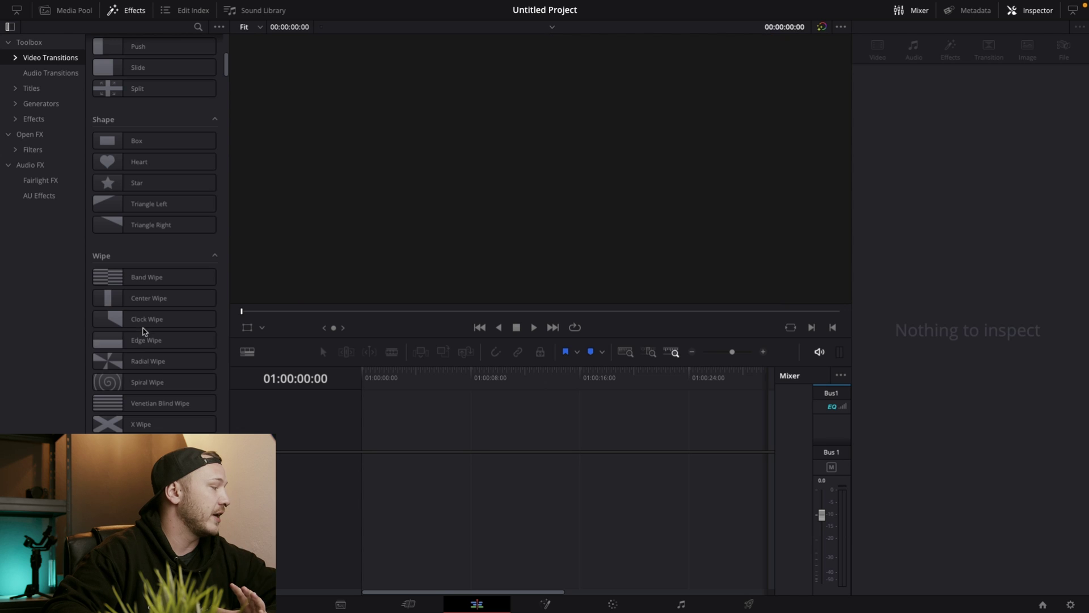
pyautogui.scroll(-10, 142, 334)
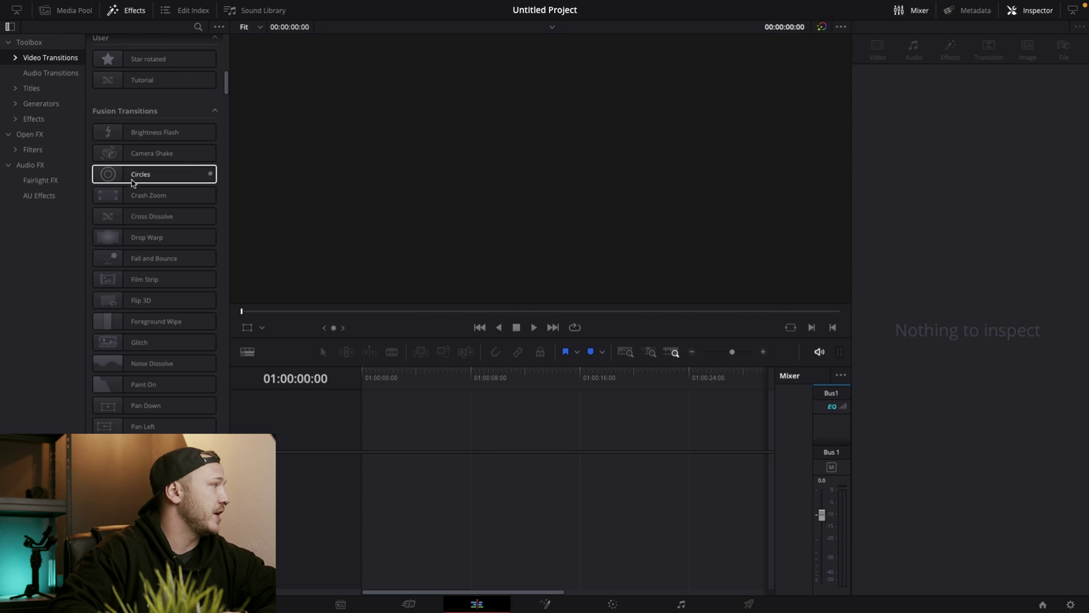
pyautogui.scroll(-5, 137, 256)
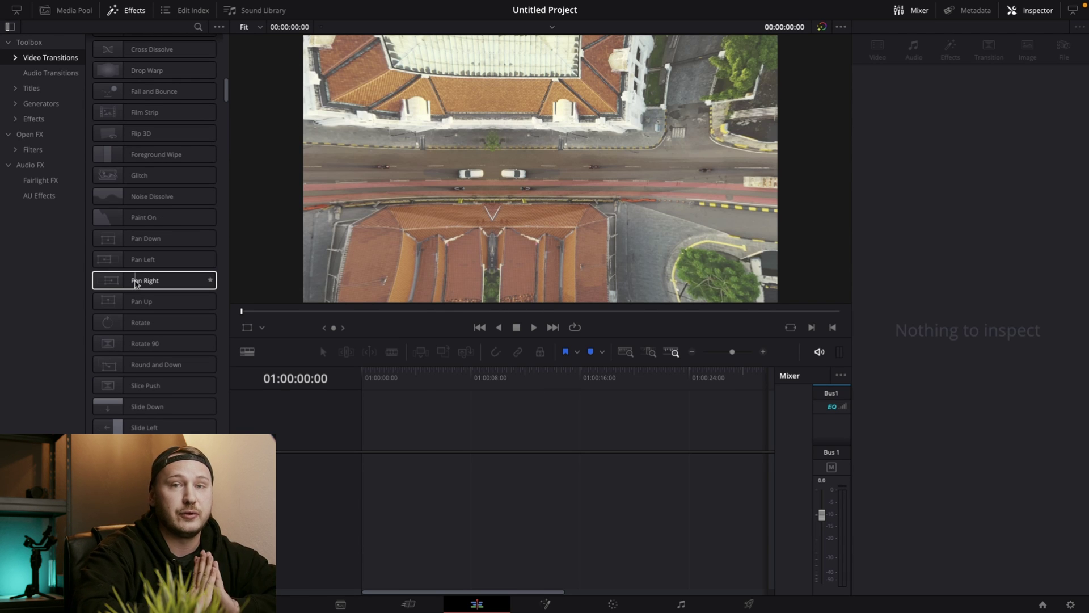
pyautogui.scroll(15, 153, 249)
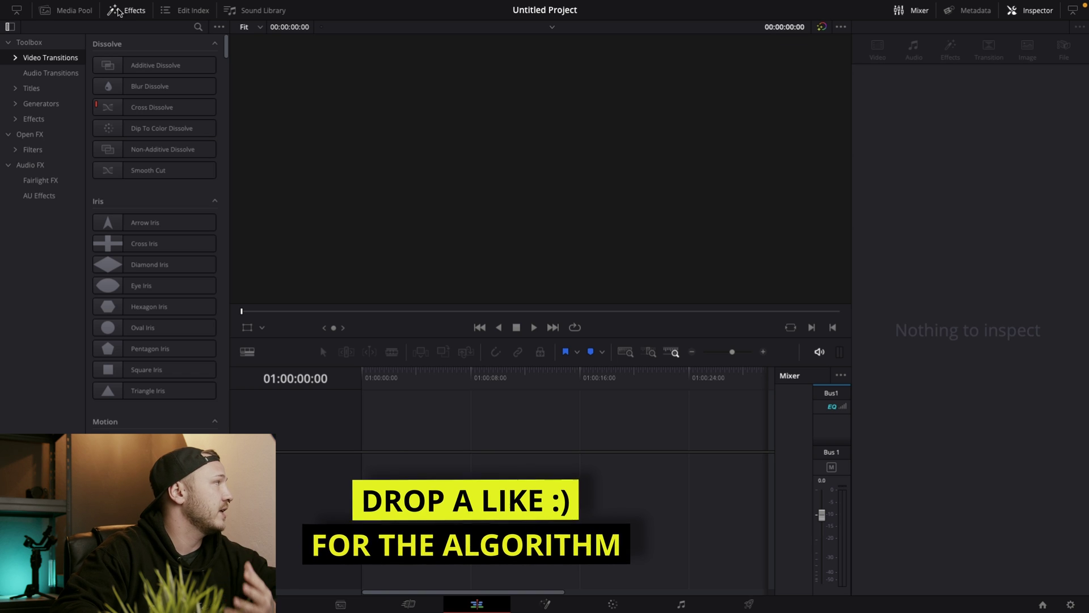
# Step: Add DJI_0132 and DJI_0133 from the Media Pool to Timeline 1, preview them, and close the Media Pool
pyautogui.click(77, 12)
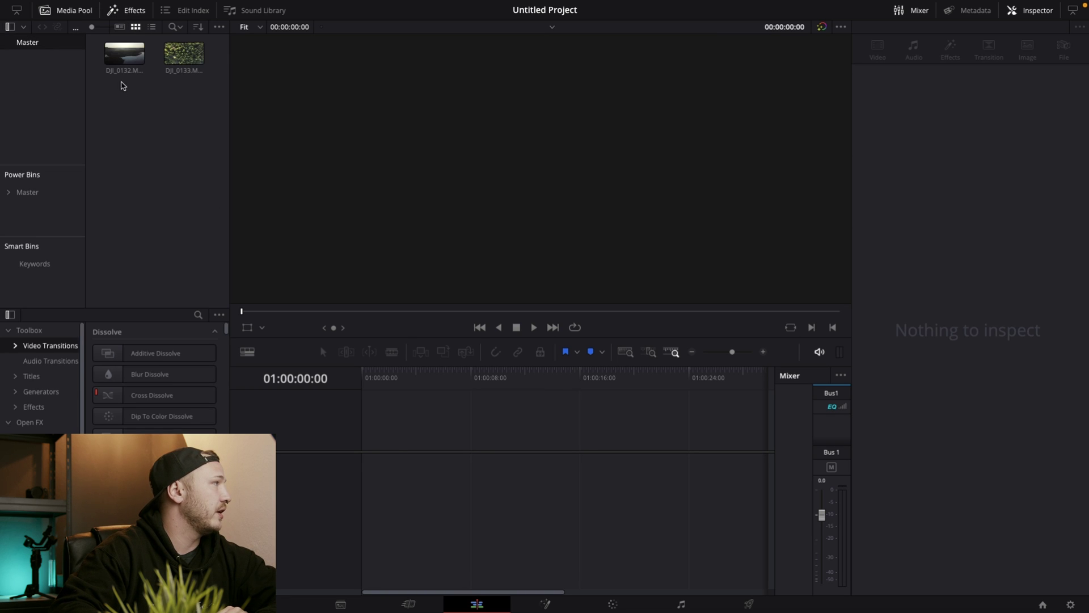
pyautogui.moveTo(142, 87); pyautogui.dragTo(372, 481)
pyautogui.click(409, 373)
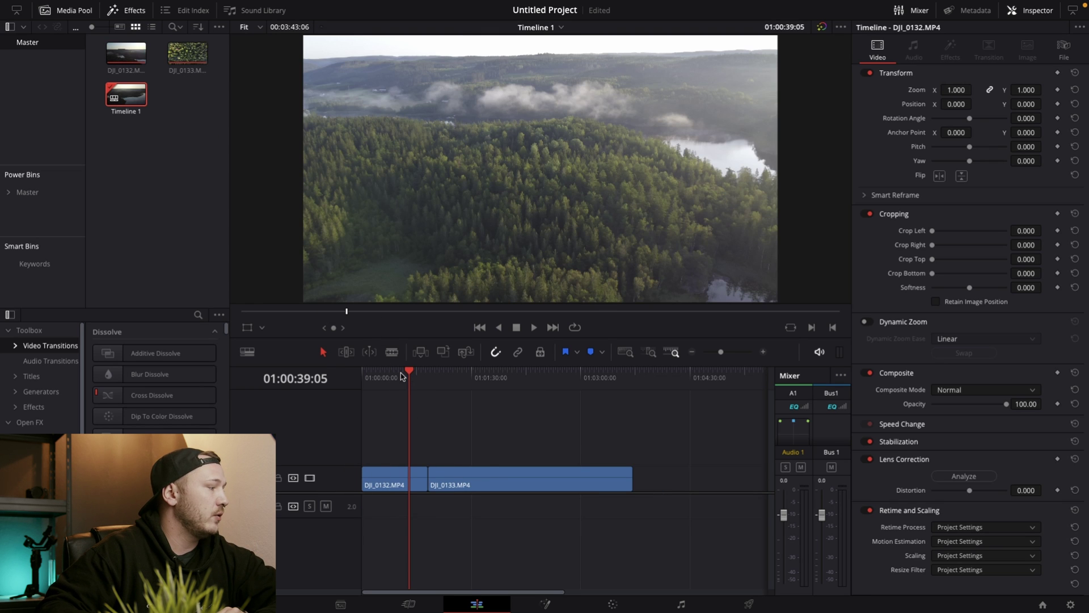
pyautogui.moveTo(407, 365); pyautogui.dragTo(452, 373)
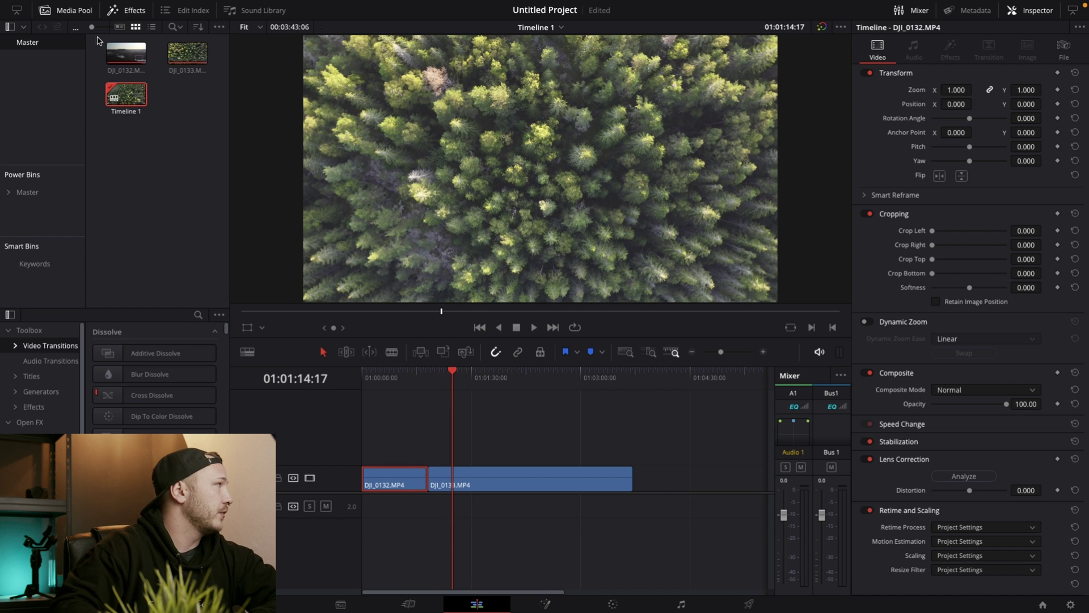
pyautogui.click(87, 15)
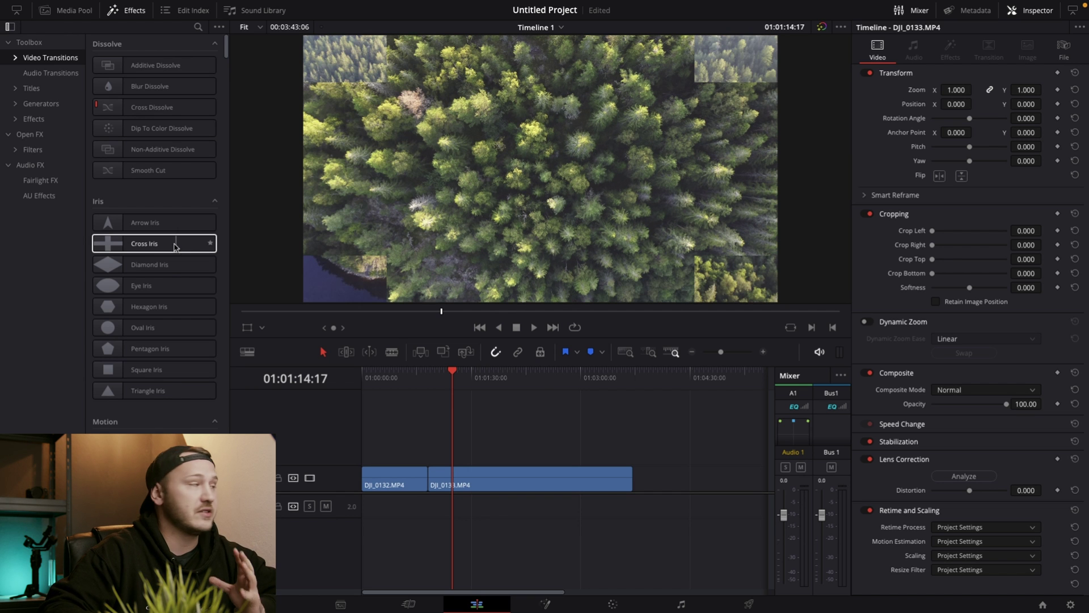
# Step: Drag a Cross Dissolve toward the cut between the two drone clips
pyautogui.moveTo(150, 108); pyautogui.dragTo(427, 477)
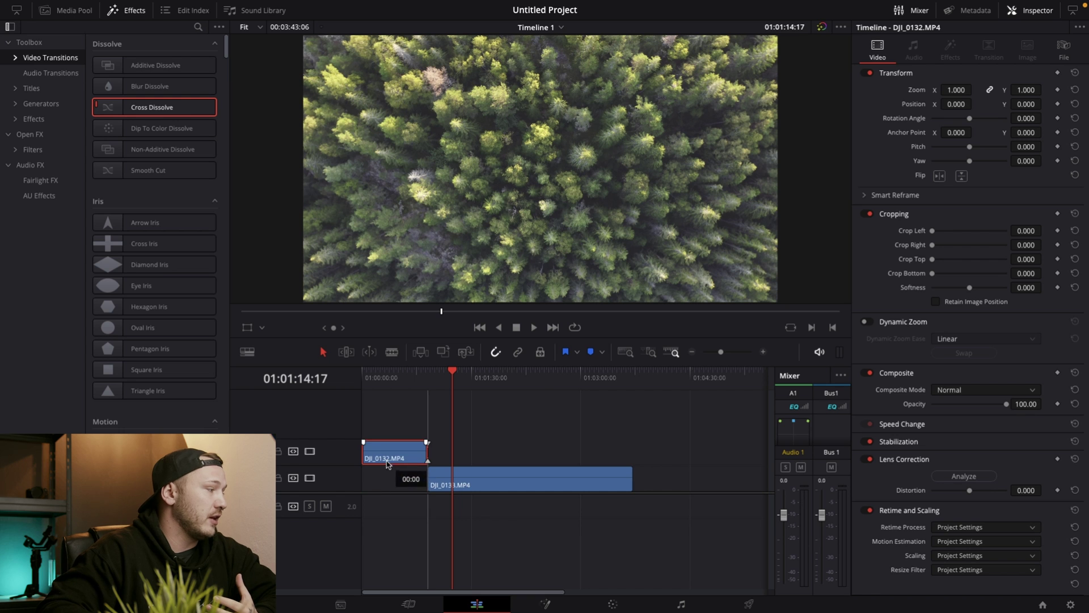
# Step: Shift DJI_0133 slightly earlier to overlap DJI_0132, with the playhead at 01:00:42:00
pyautogui.press('Up')
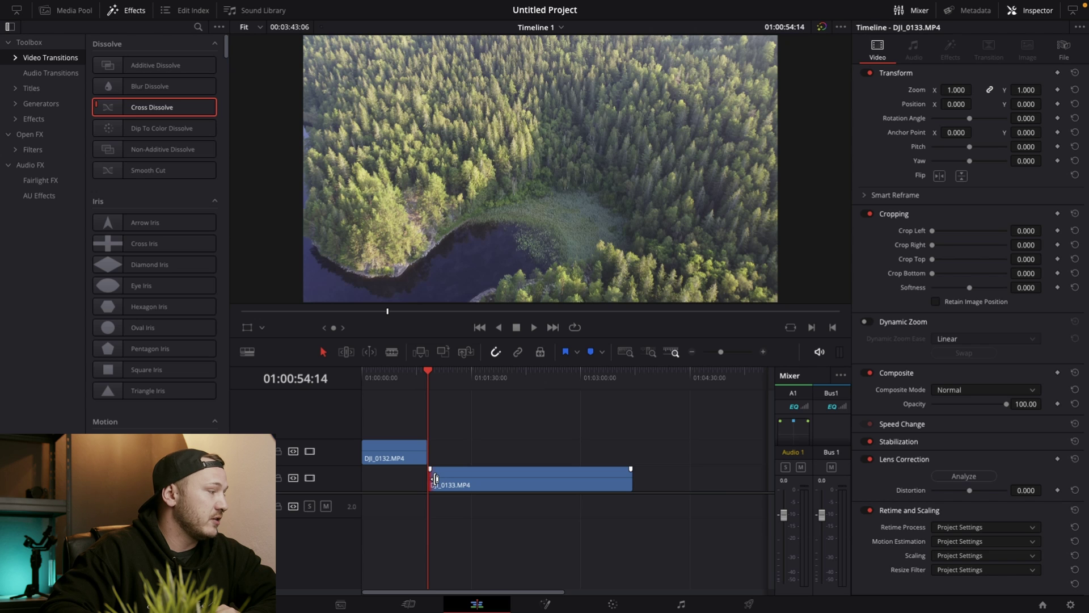
pyautogui.moveTo(436, 479); pyautogui.dragTo(431, 478)
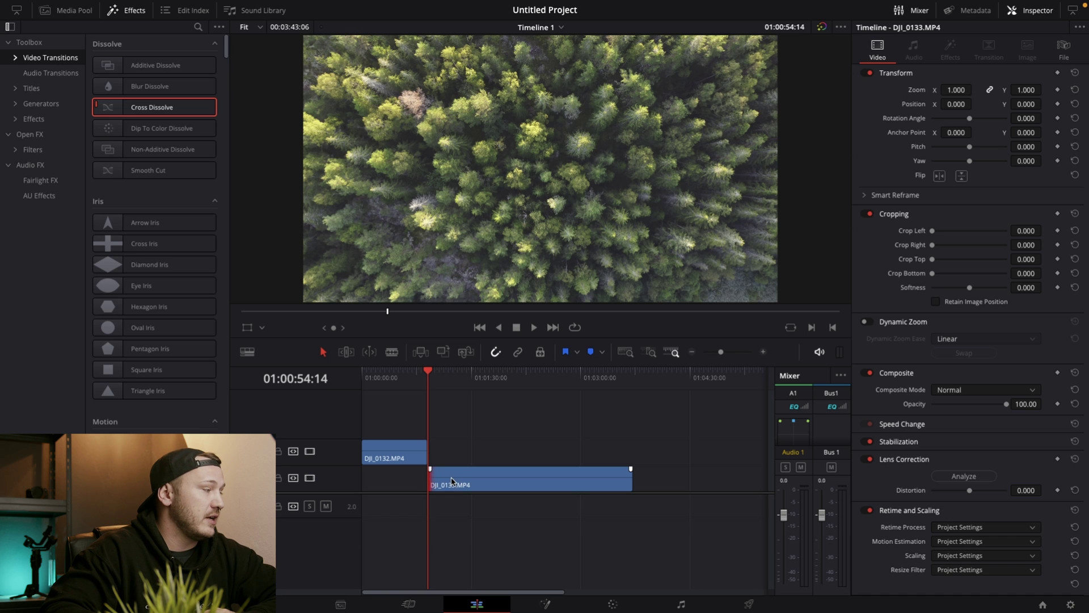
pyautogui.moveTo(452, 482); pyautogui.dragTo(436, 483)
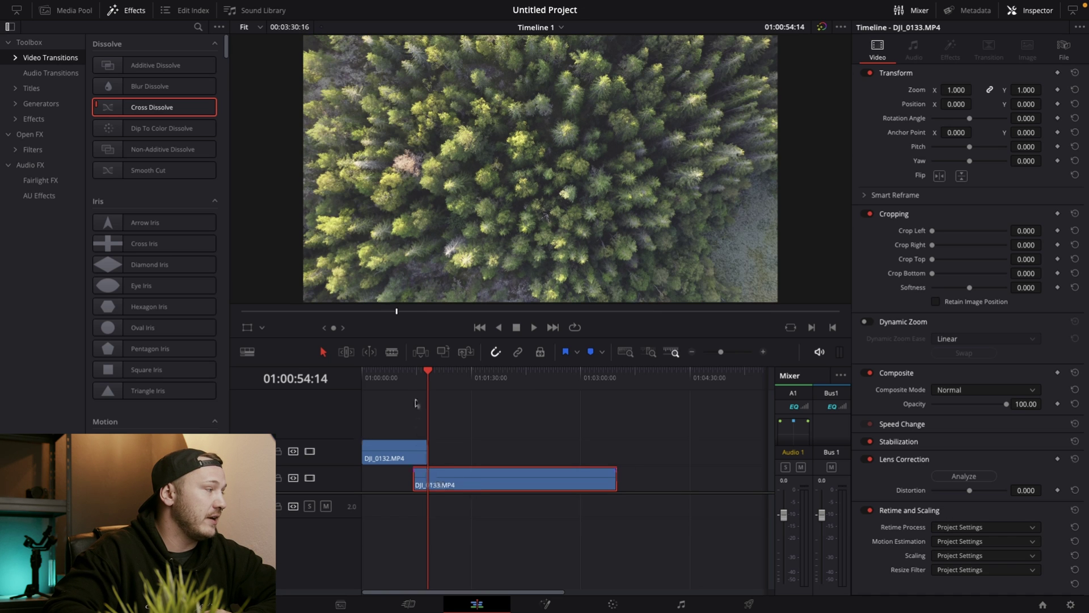
pyautogui.click(413, 377)
pyautogui.click(427, 424)
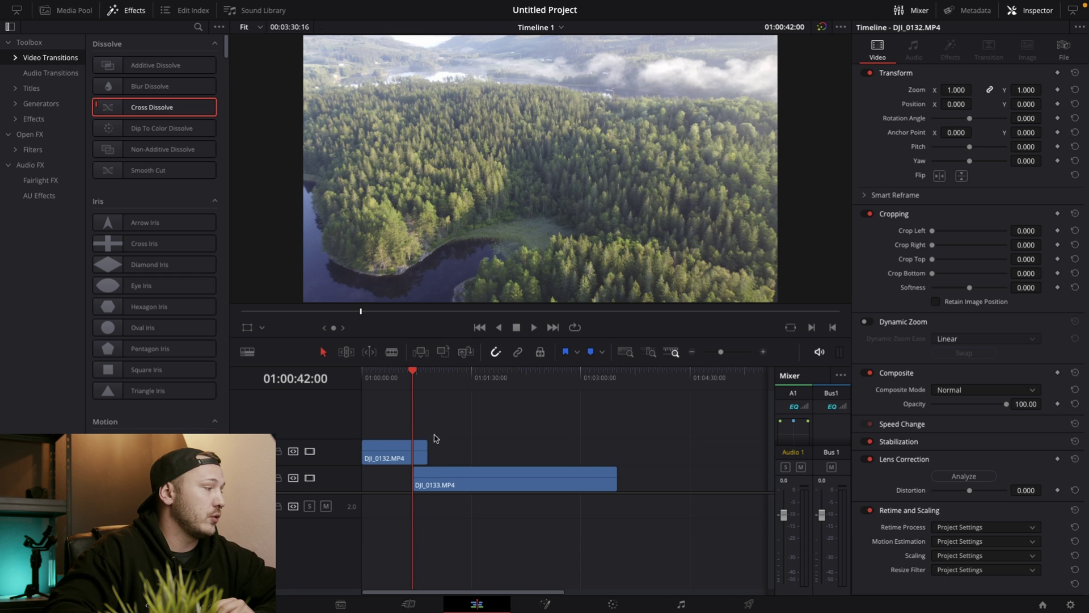
# Step: Return DJI_0132 to the main track and trim its end back to the playhead
pyautogui.moveTo(443, 474); pyautogui.dragTo(416, 473)
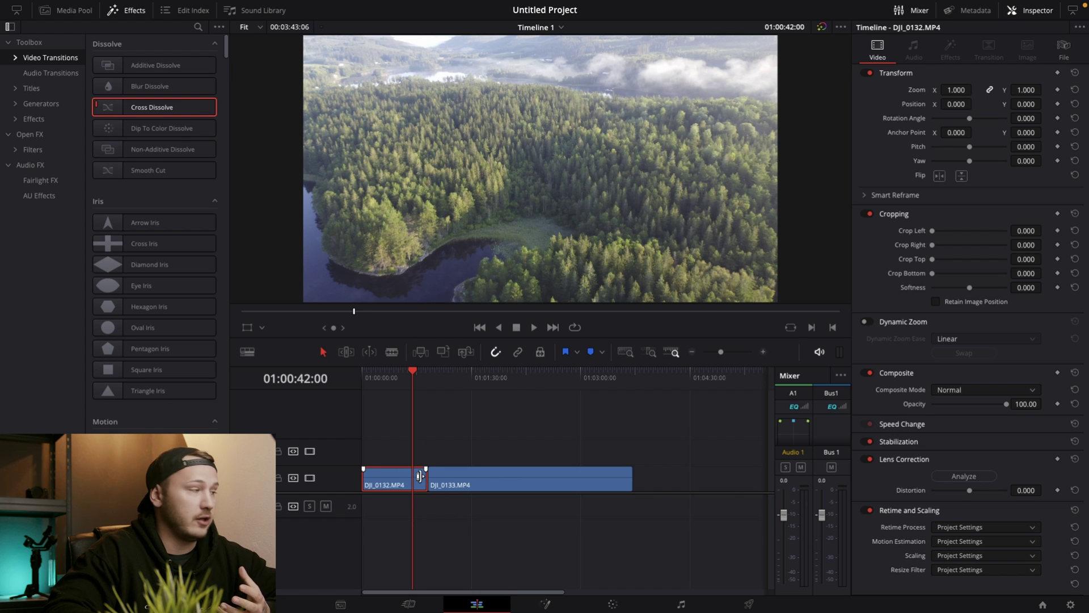
pyautogui.click(420, 475)
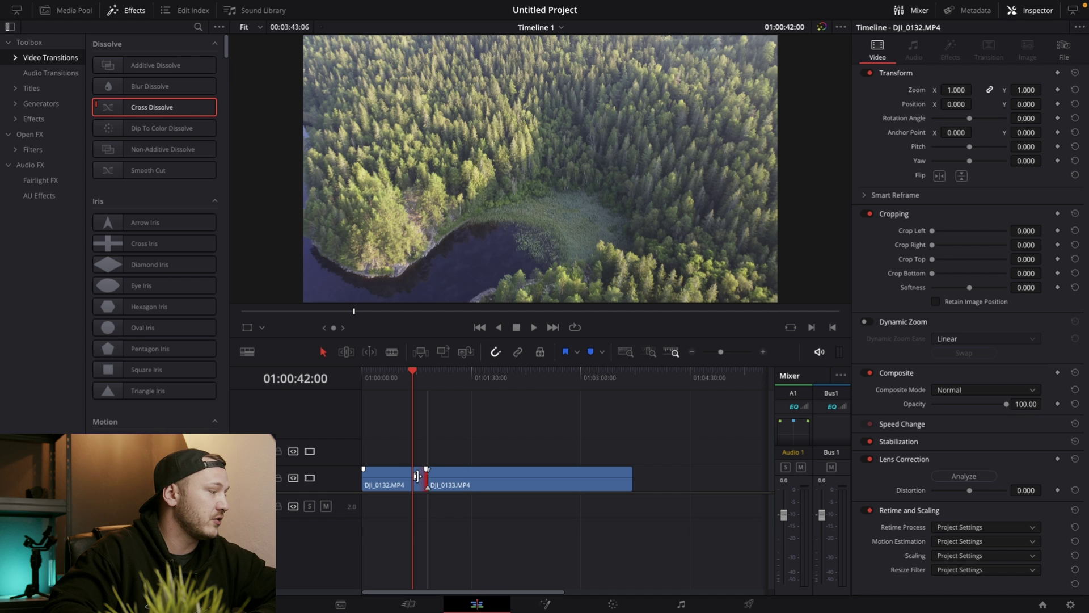
pyautogui.moveTo(417, 475); pyautogui.dragTo(412, 475)
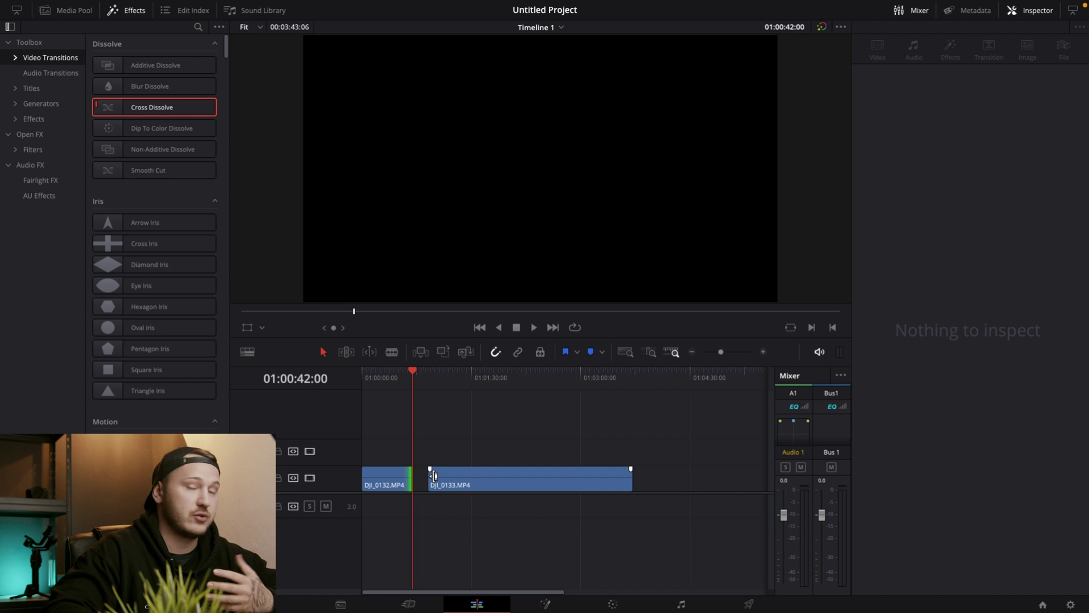
# Step: Trim DJI_0133's head and butt it against DJI_0132, playhead back at 01:00:28:00
pyautogui.moveTo(433, 476); pyautogui.dragTo(444, 476)
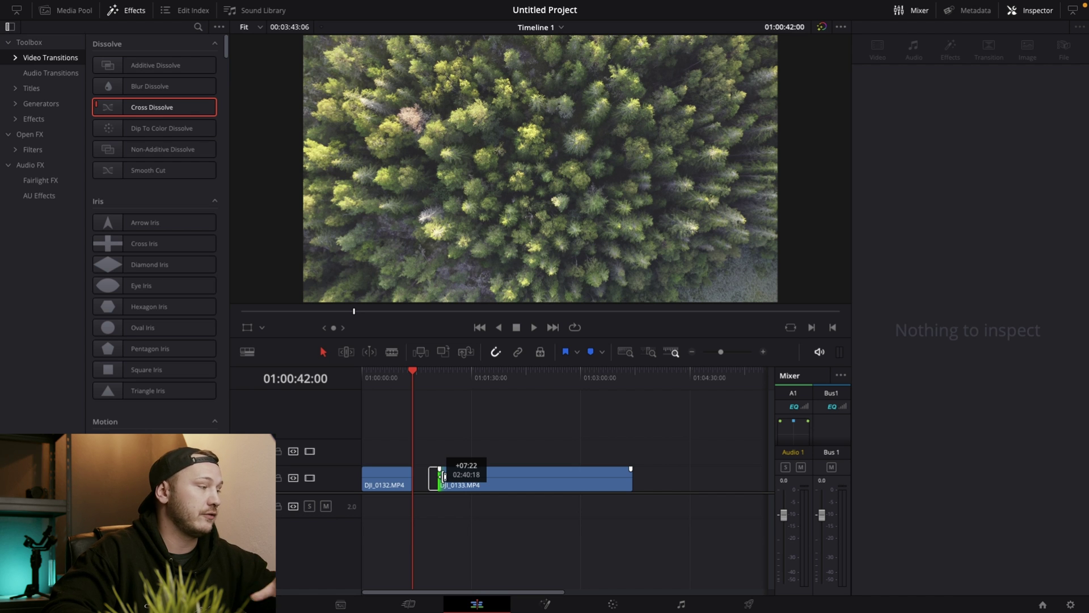
pyautogui.moveTo(444, 476); pyautogui.dragTo(445, 476)
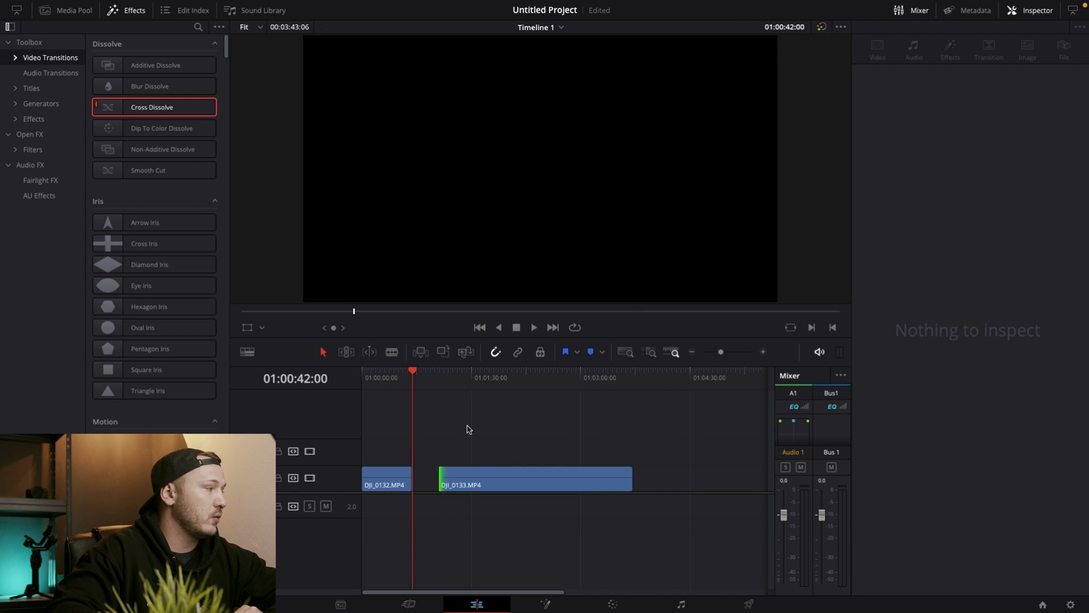
pyautogui.click(484, 477)
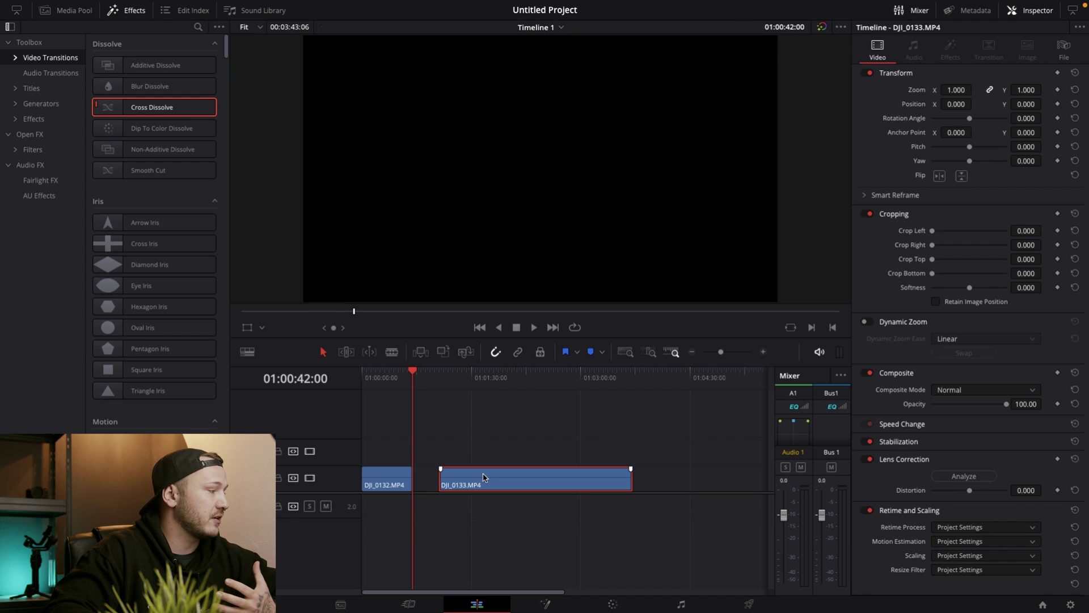
pyautogui.moveTo(483, 477); pyautogui.dragTo(456, 477)
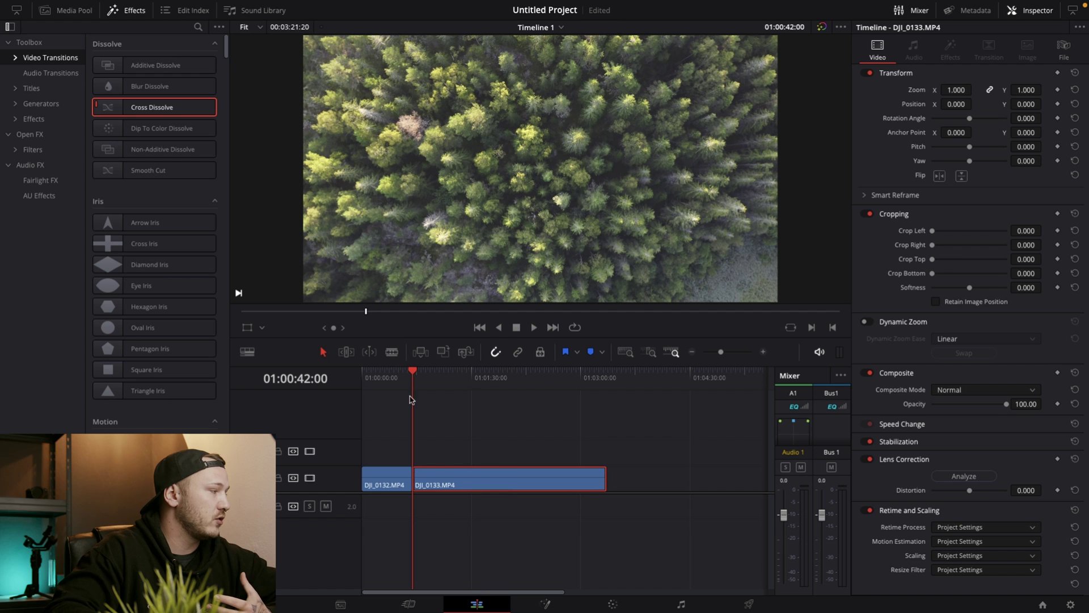
pyautogui.moveTo(413, 378); pyautogui.dragTo(396, 377)
pyautogui.click(429, 412)
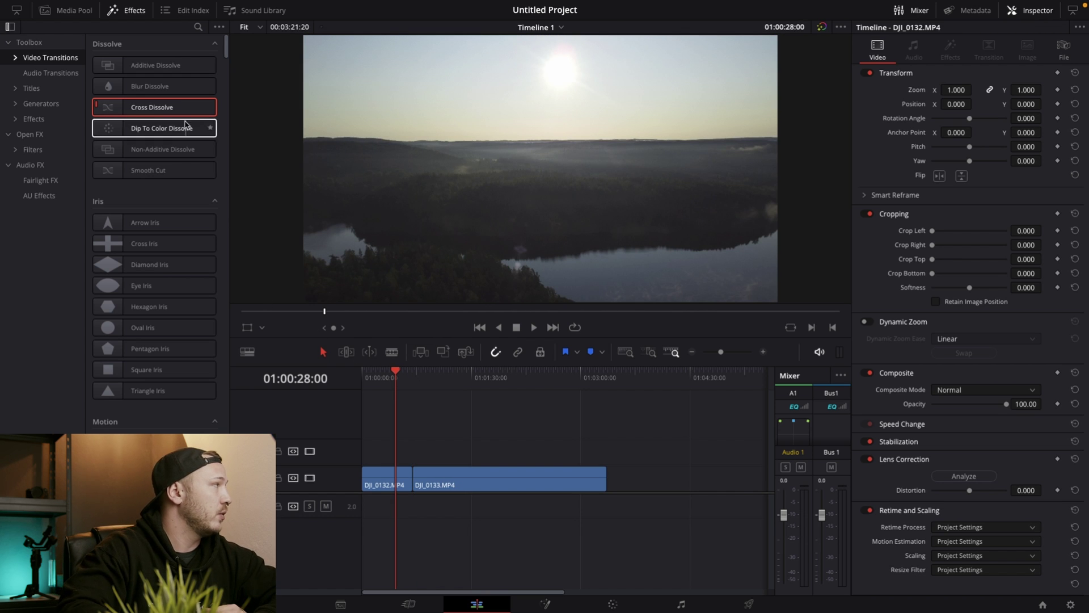
pyautogui.moveTo(157, 108); pyautogui.dragTo(550, 471)
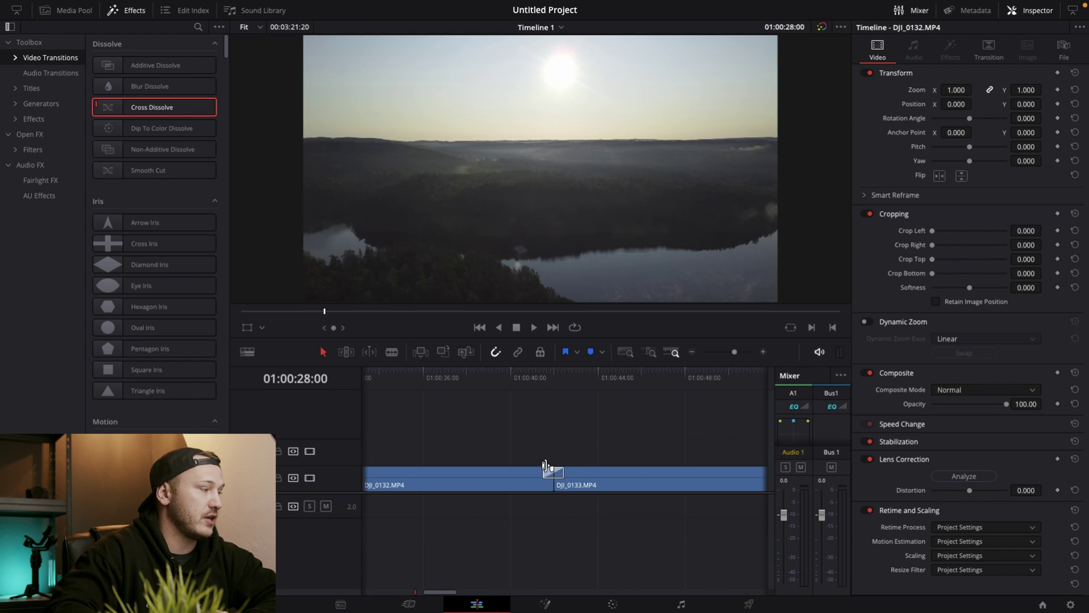
pyautogui.click(514, 377)
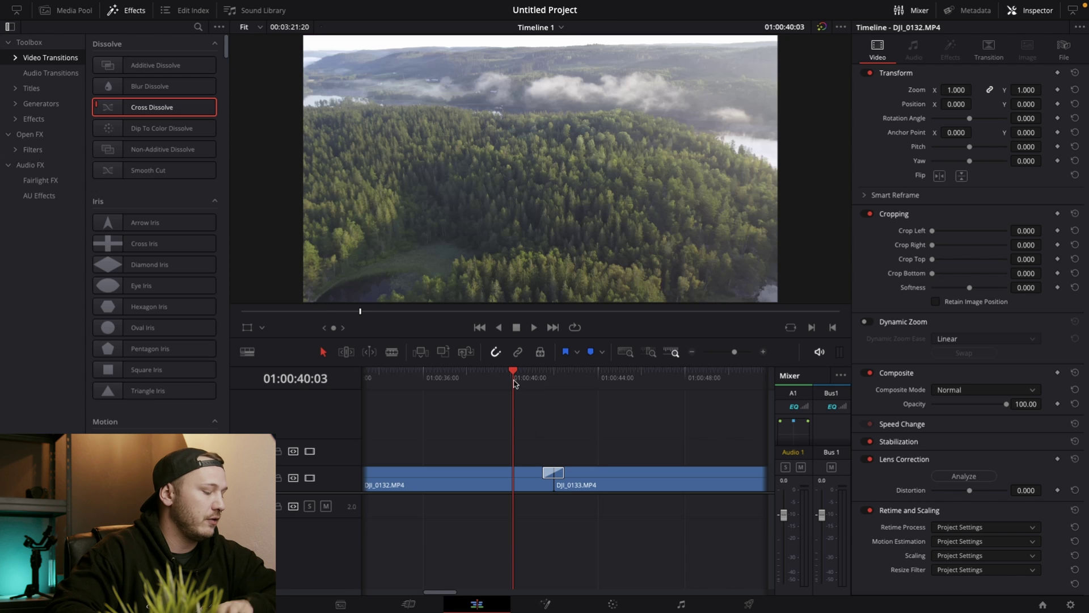
pyautogui.press('space')
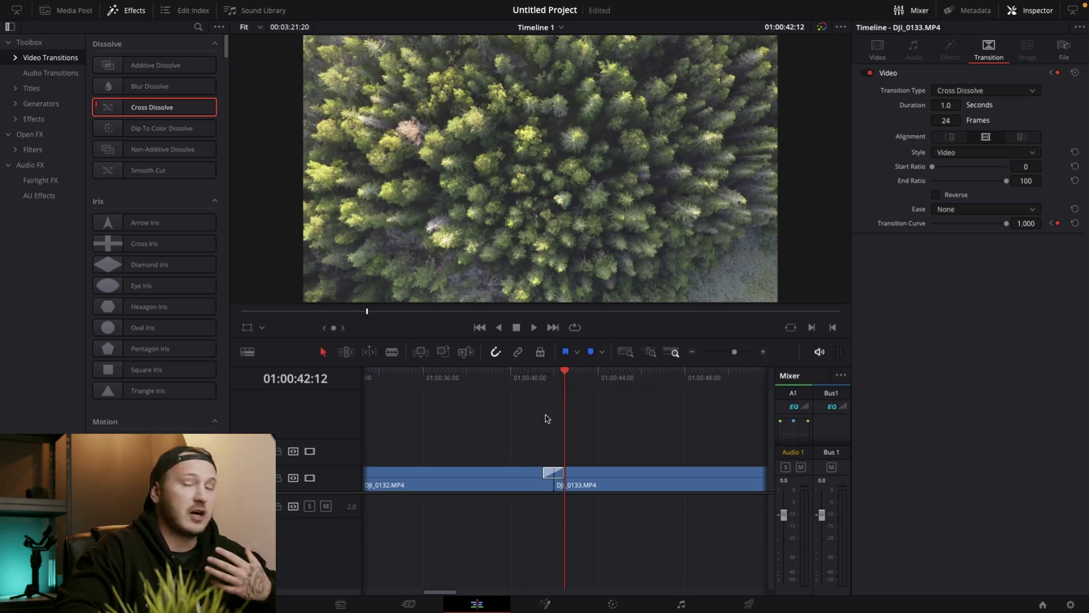
# Step: Show the Cross Dissolve's settings in the Inspector and open the Transition Type list
pyautogui.click(545, 471)
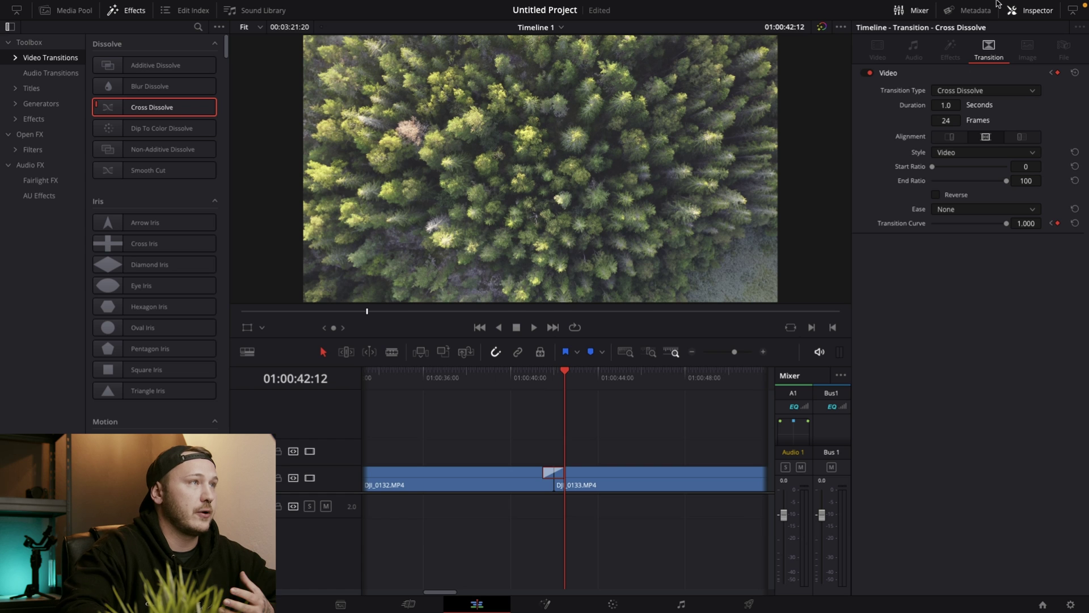
pyautogui.click(1020, 10)
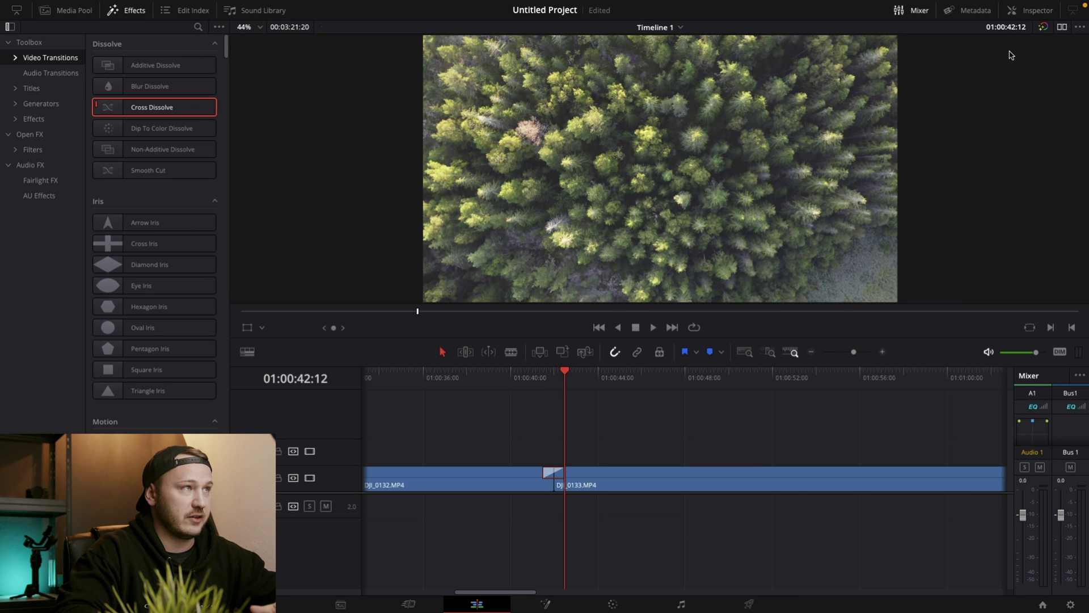
pyautogui.click(1019, 10)
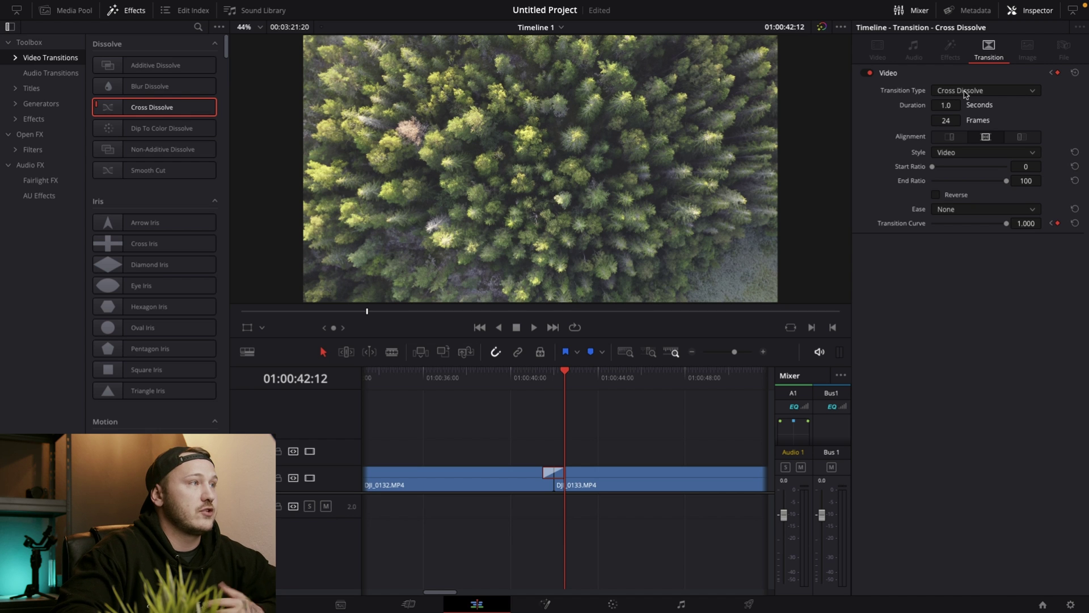
pyautogui.click(964, 94)
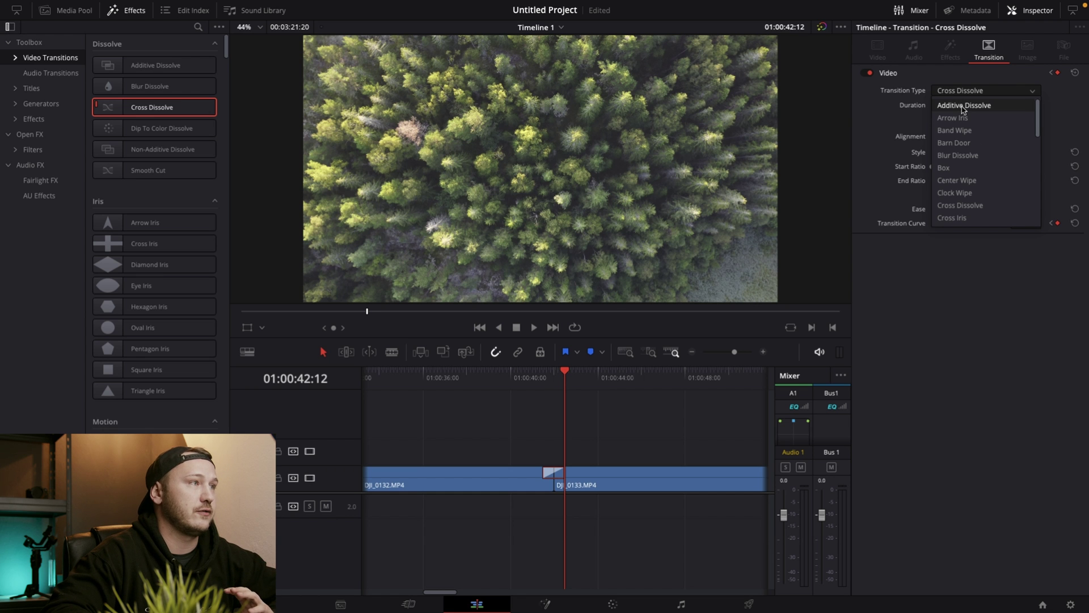
# Step: Switch the transition to Additive Dissolve and play it back over the cut
pyautogui.click(962, 107)
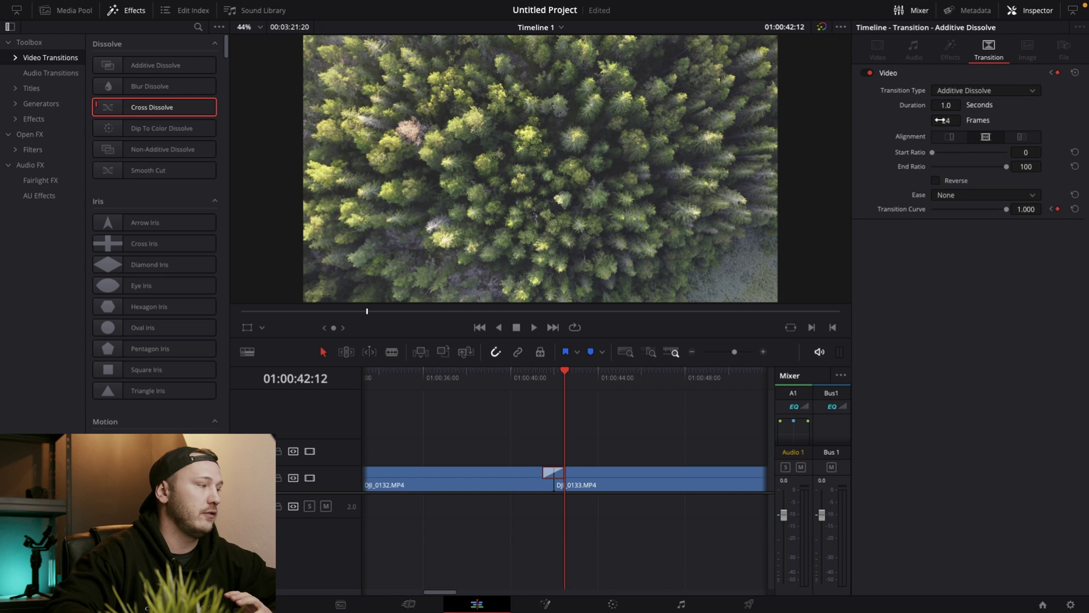
pyautogui.click(518, 370)
pyautogui.press('space')
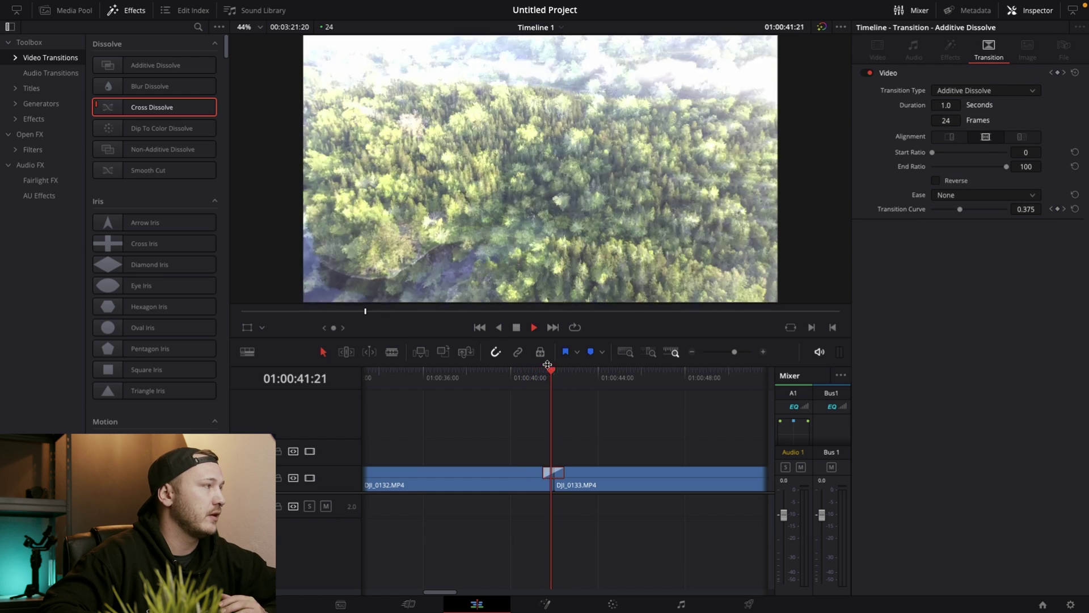
pyautogui.press('space')
# Step: Change the transition to Arrow Iris and preview it across the cut
pyautogui.click(959, 91)
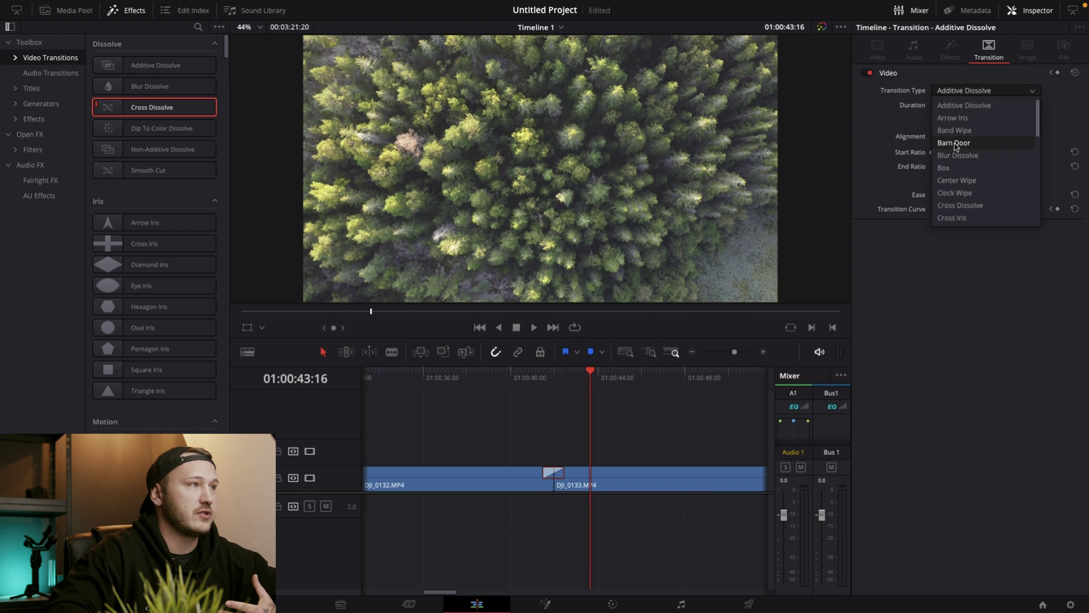
pyautogui.click(953, 118)
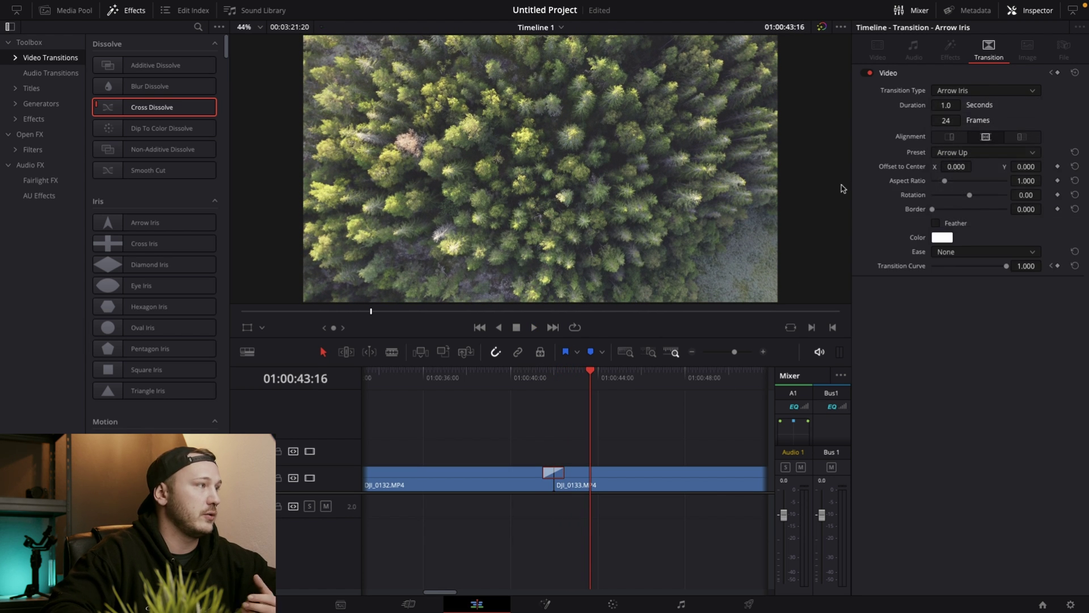
pyautogui.click(525, 378)
pyautogui.press('space')
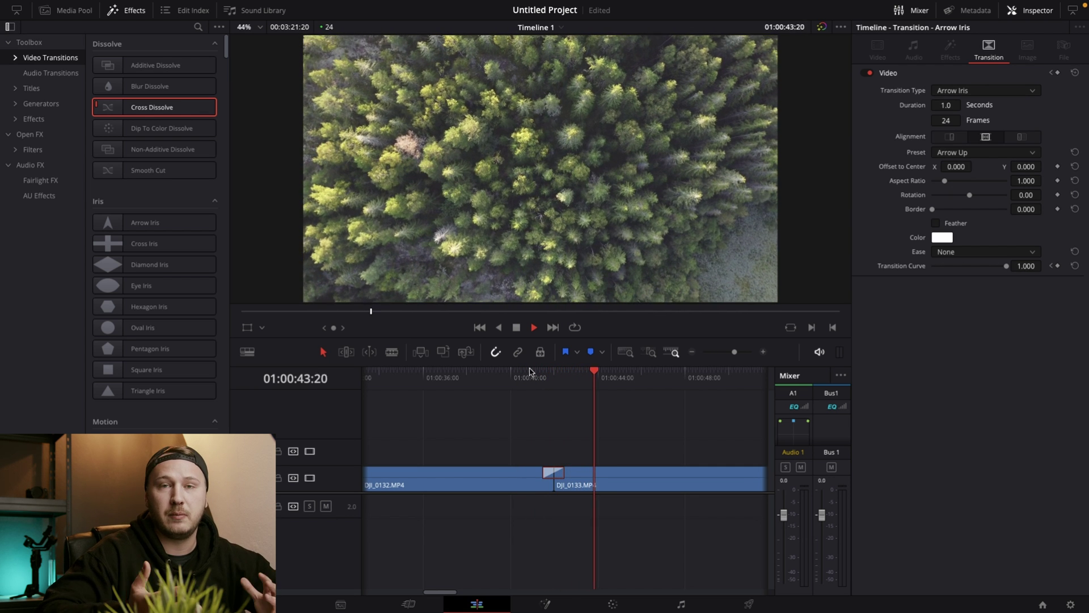
pyautogui.press('Up')
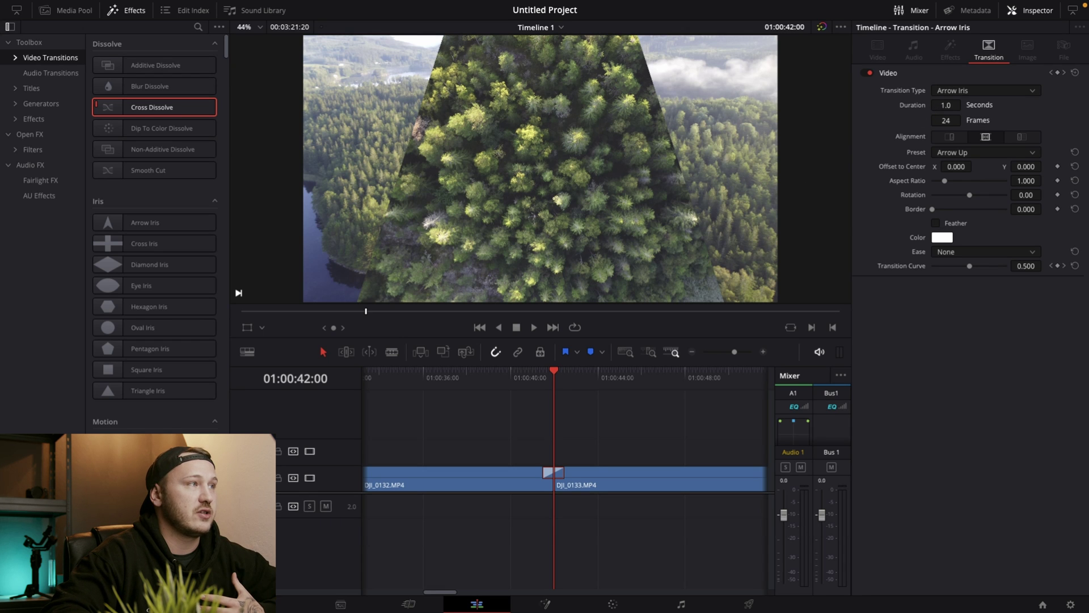
pyautogui.moveTo(946, 105); pyautogui.dragTo(999, 105)
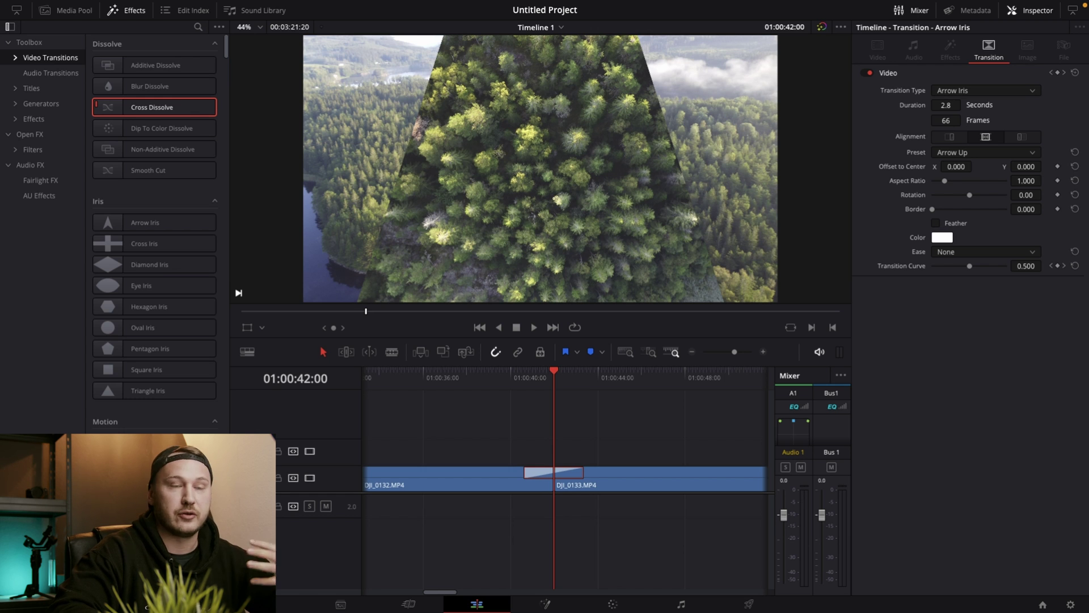
pyautogui.moveTo(999, 105); pyautogui.dragTo(932, 110)
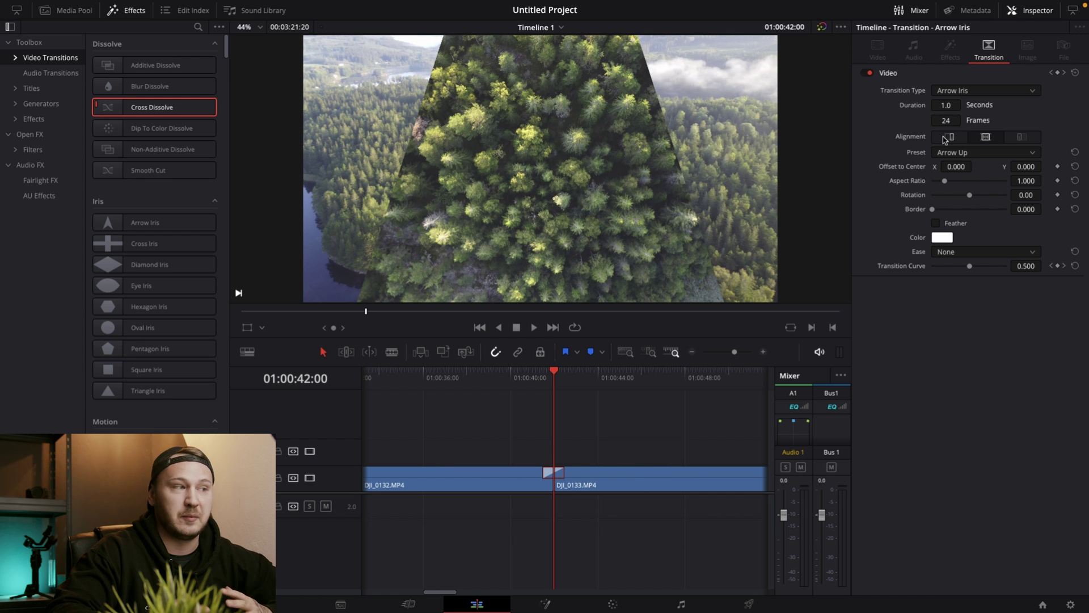
pyautogui.click(946, 139)
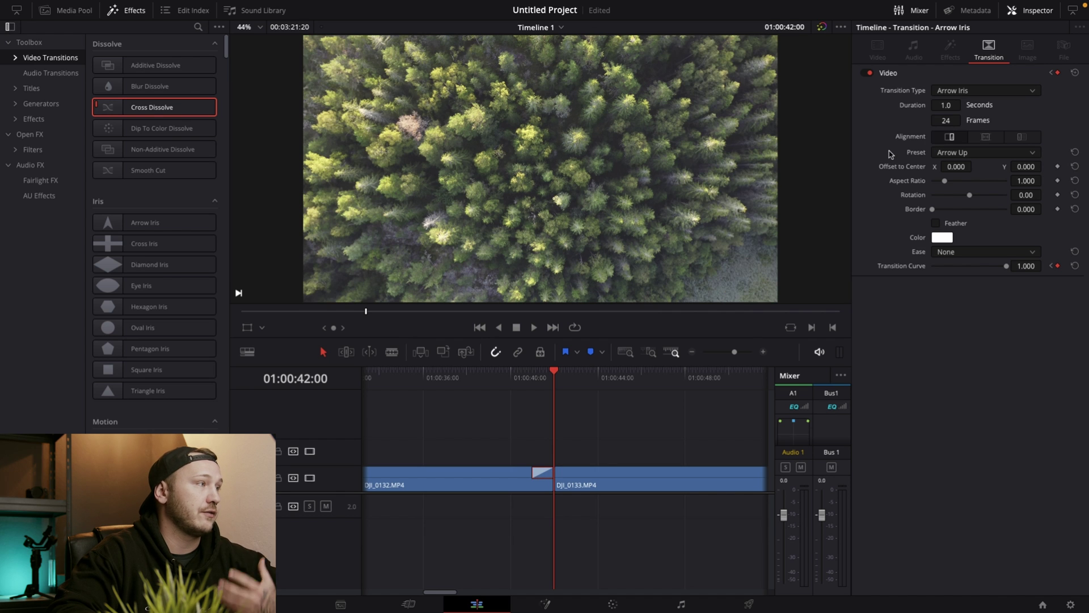
pyautogui.click(983, 138)
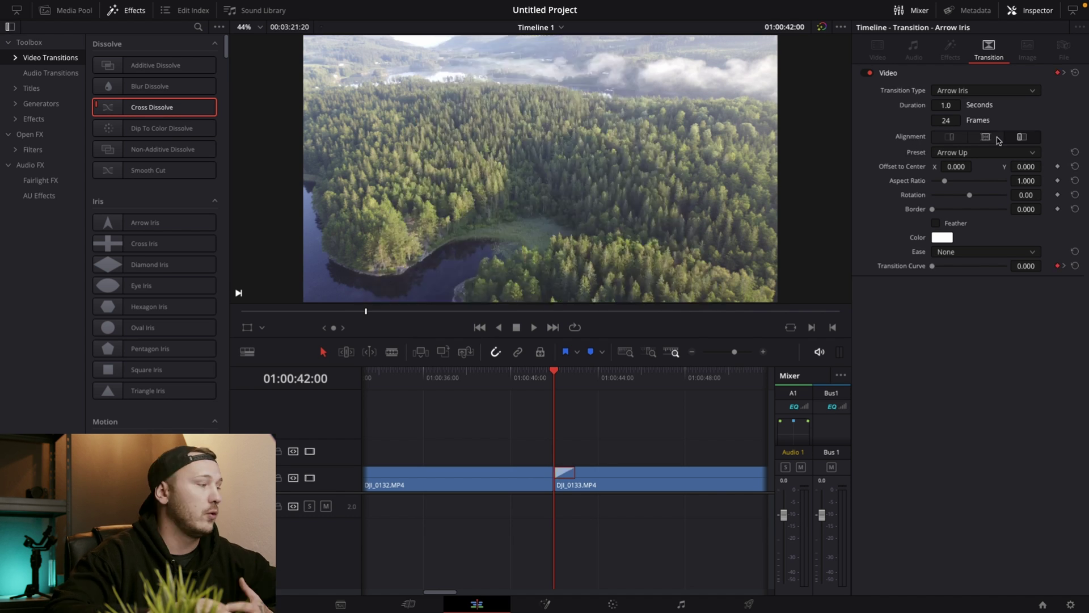
pyautogui.click(1021, 138)
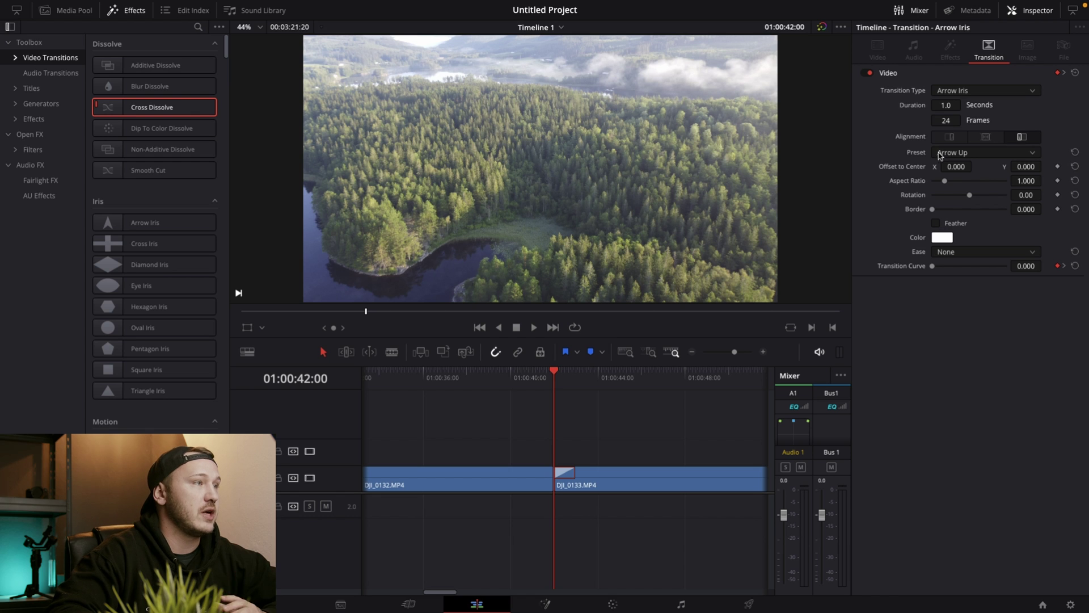
# Step: Center the Arrow Iris on the cut and try each arrow preset, ending on Arrow Down
pyautogui.click(984, 142)
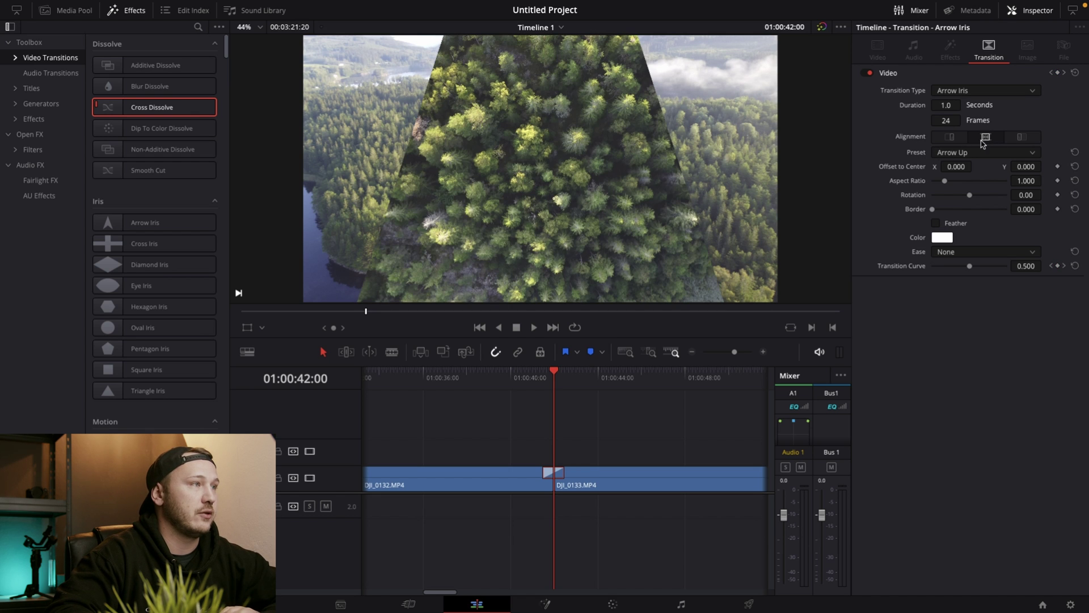
pyautogui.click(957, 154)
pyautogui.click(955, 181)
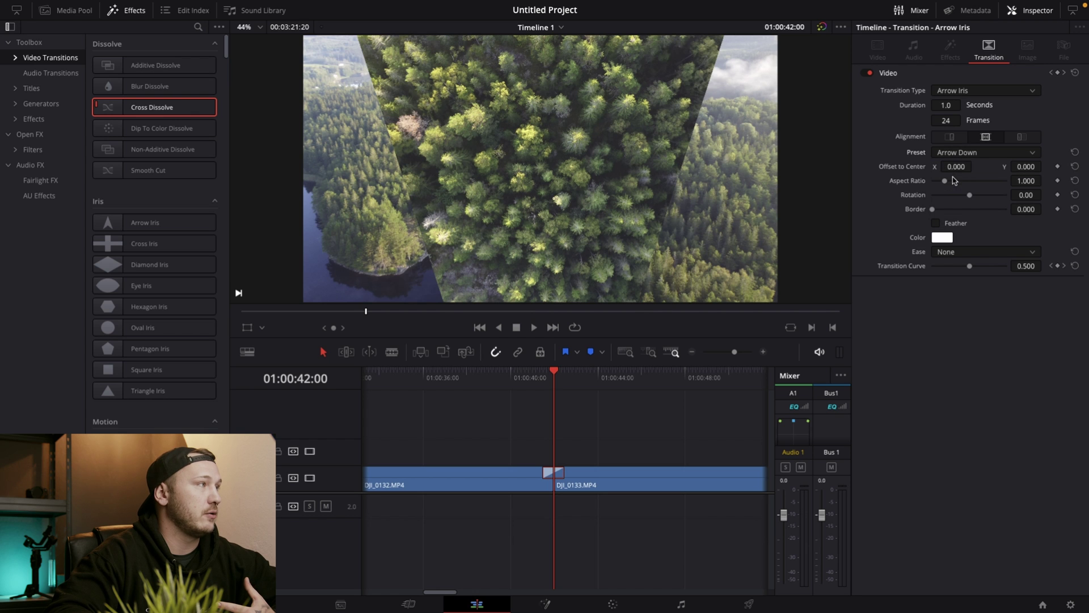
pyautogui.click(979, 154)
pyautogui.click(968, 195)
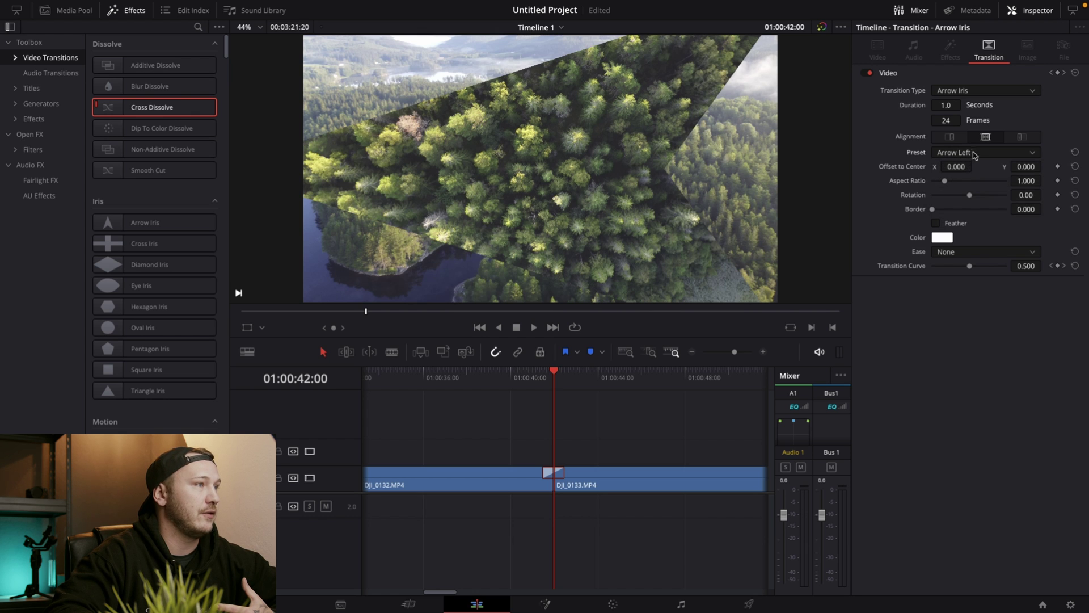
pyautogui.click(974, 152)
pyautogui.click(970, 208)
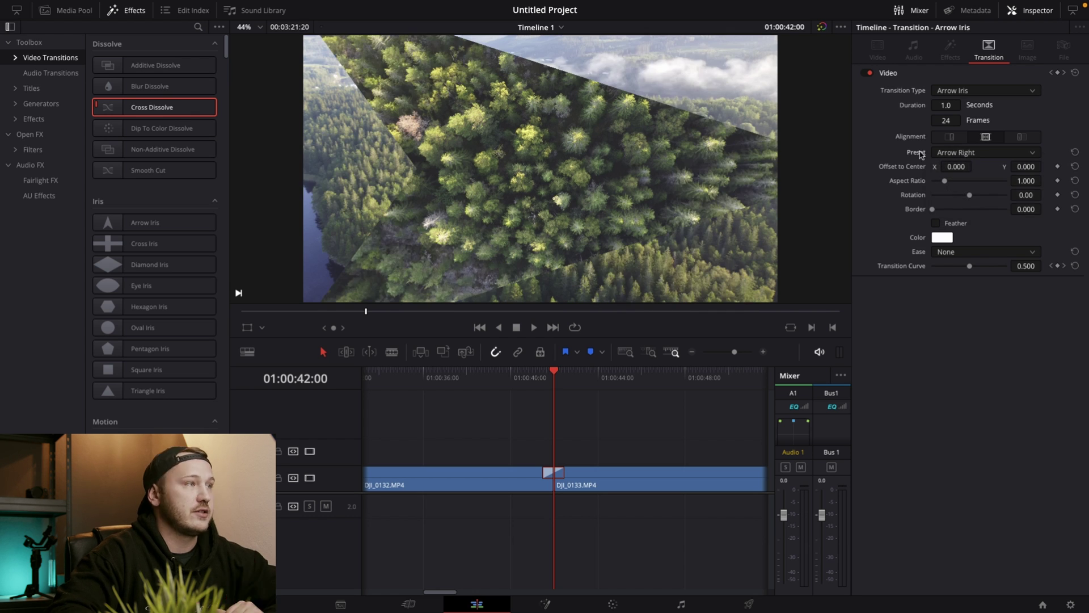
pyautogui.click(956, 153)
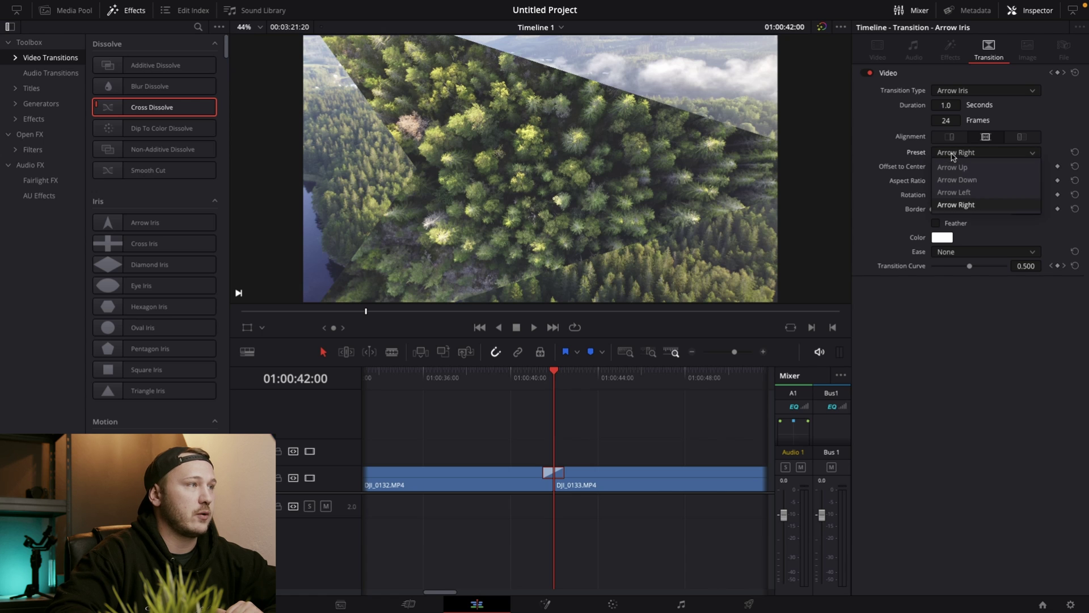
pyautogui.click(955, 180)
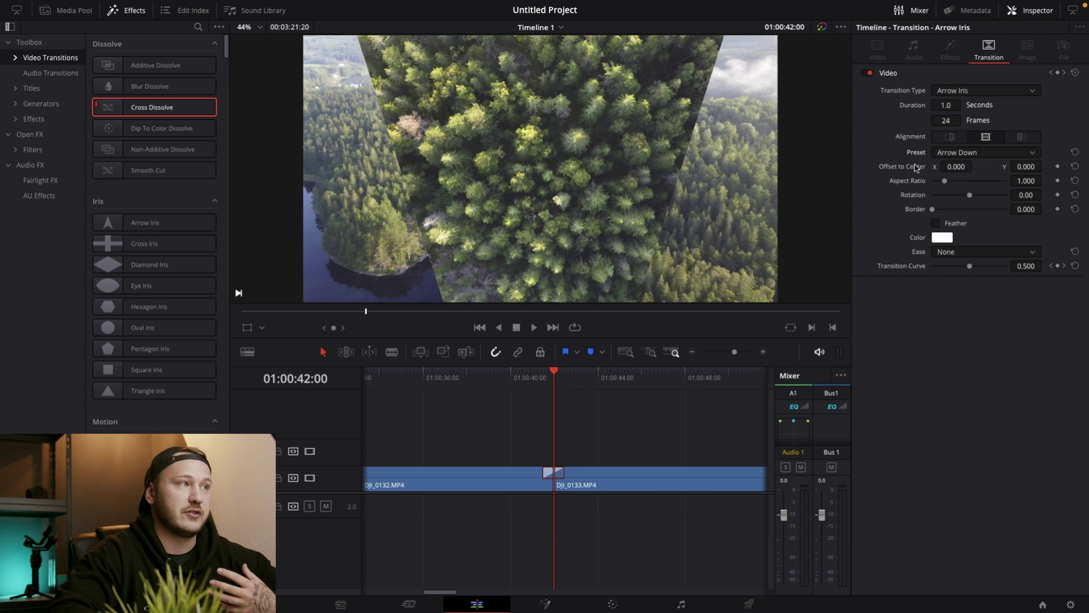
# Step: Experiment with Offset X and Aspect Ratio, then reset them to 0.000 and 1.000
pyautogui.moveTo(958, 166); pyautogui.dragTo(935, 184)
pyautogui.doubleClick(902, 168)
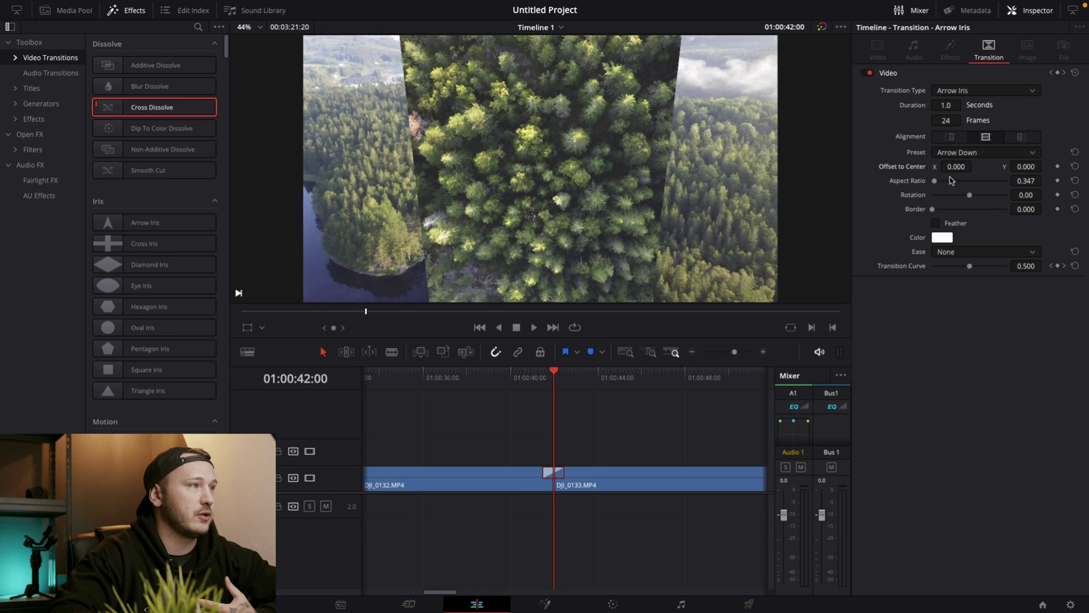
pyautogui.moveTo(935, 182); pyautogui.dragTo(938, 183)
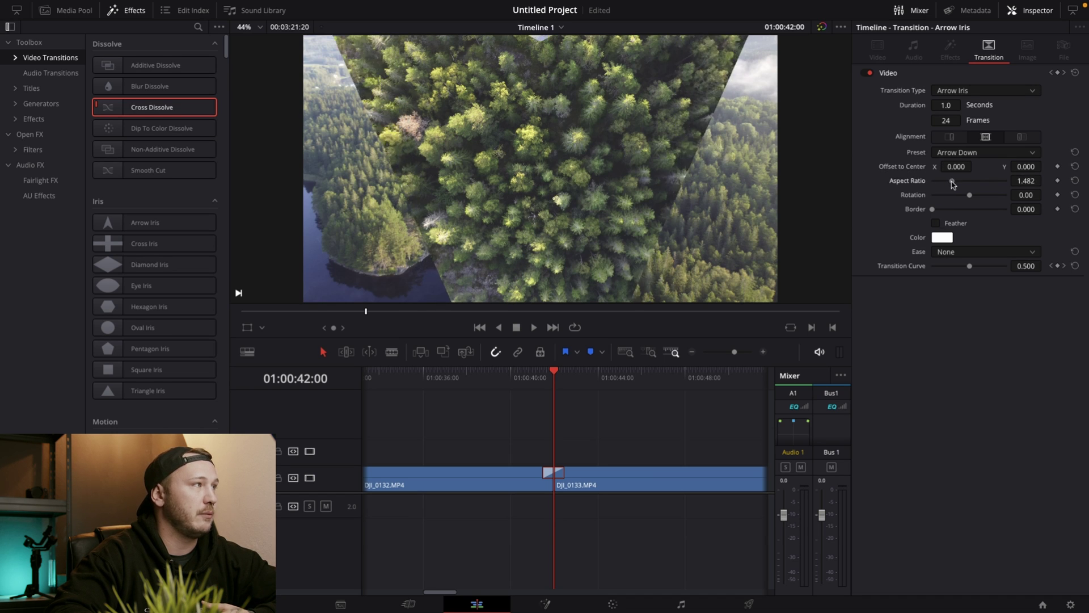
pyautogui.moveTo(954, 183); pyautogui.dragTo(928, 184)
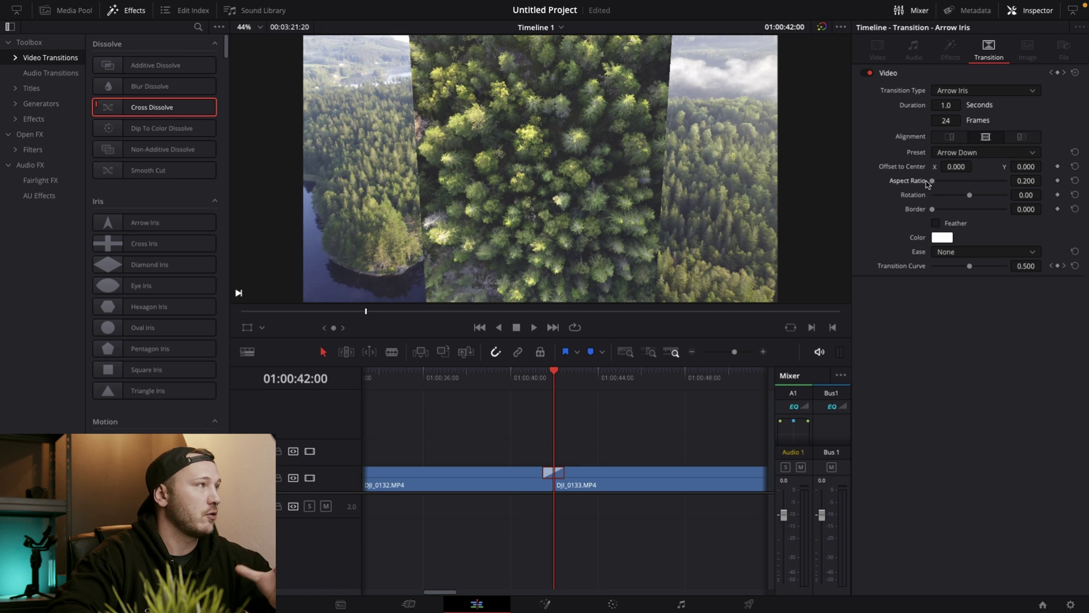
pyautogui.doubleClick(909, 183)
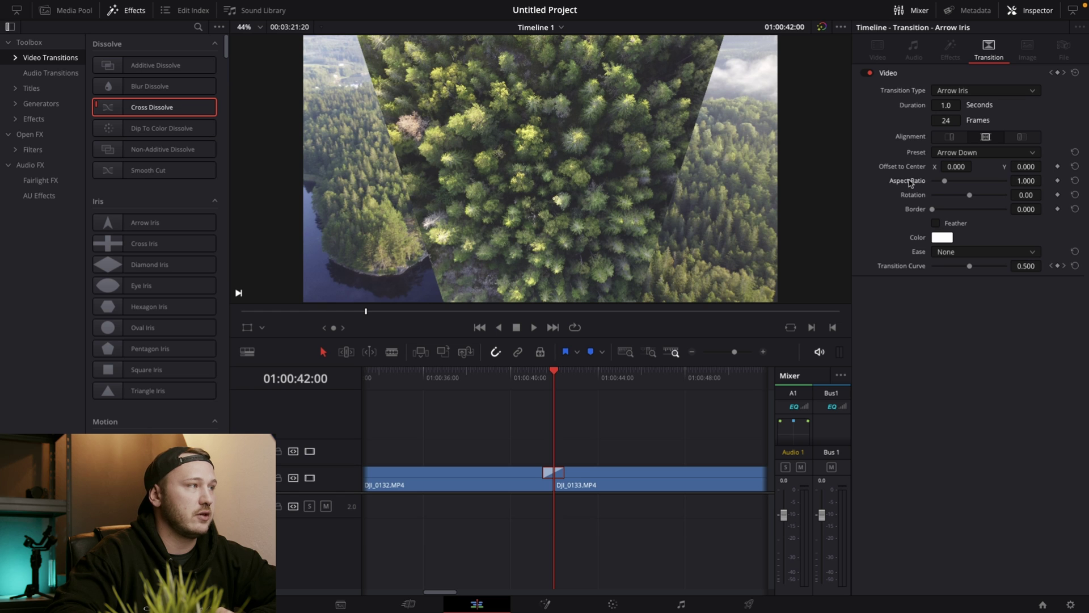
# Step: Rotate the Arrow Iris to 46.72 and give it a thin bright-green border
pyautogui.moveTo(970, 195); pyautogui.dragTo(966, 196)
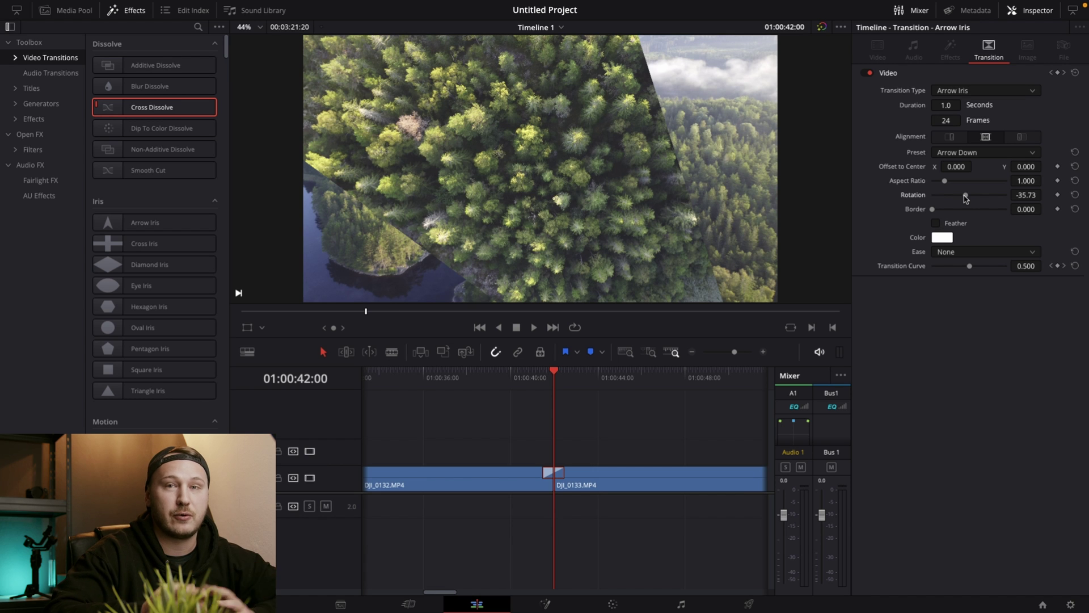
pyautogui.moveTo(966, 196); pyautogui.dragTo(974, 195)
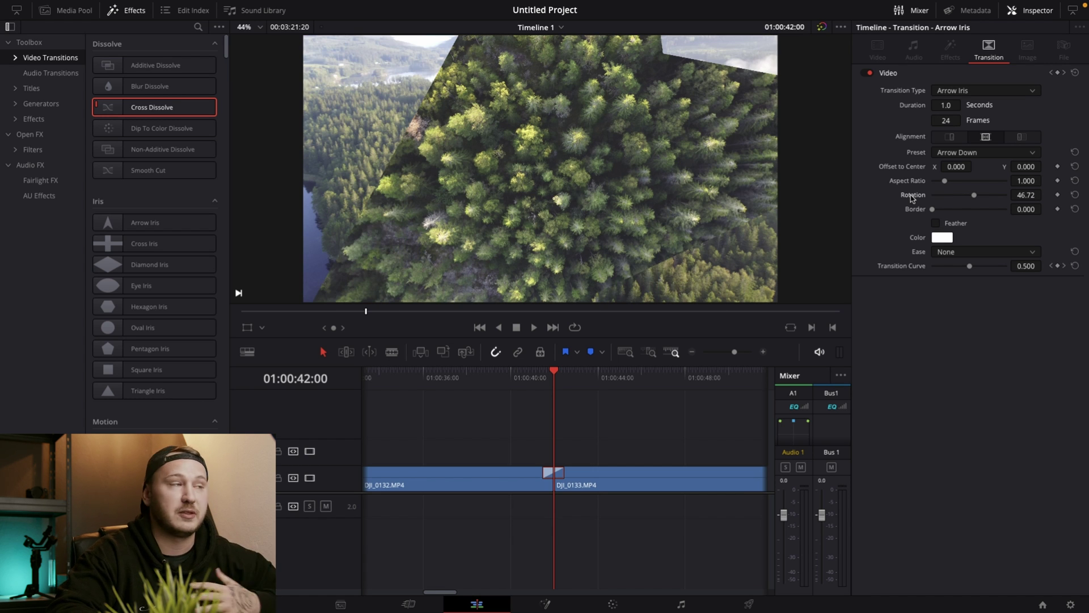
pyautogui.moveTo(932, 210); pyautogui.dragTo(937, 214)
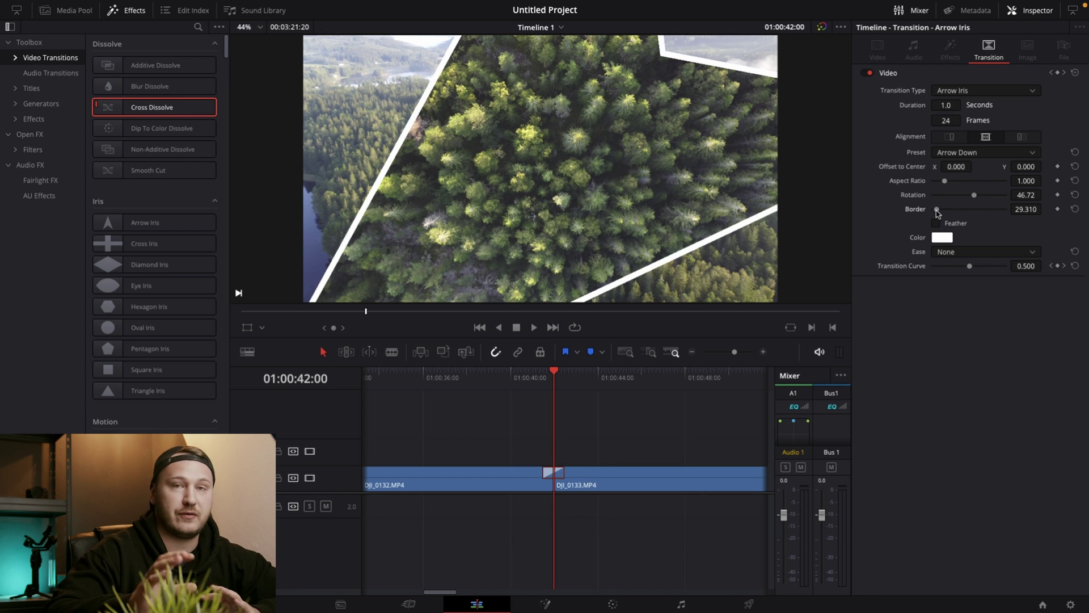
pyautogui.click(942, 237)
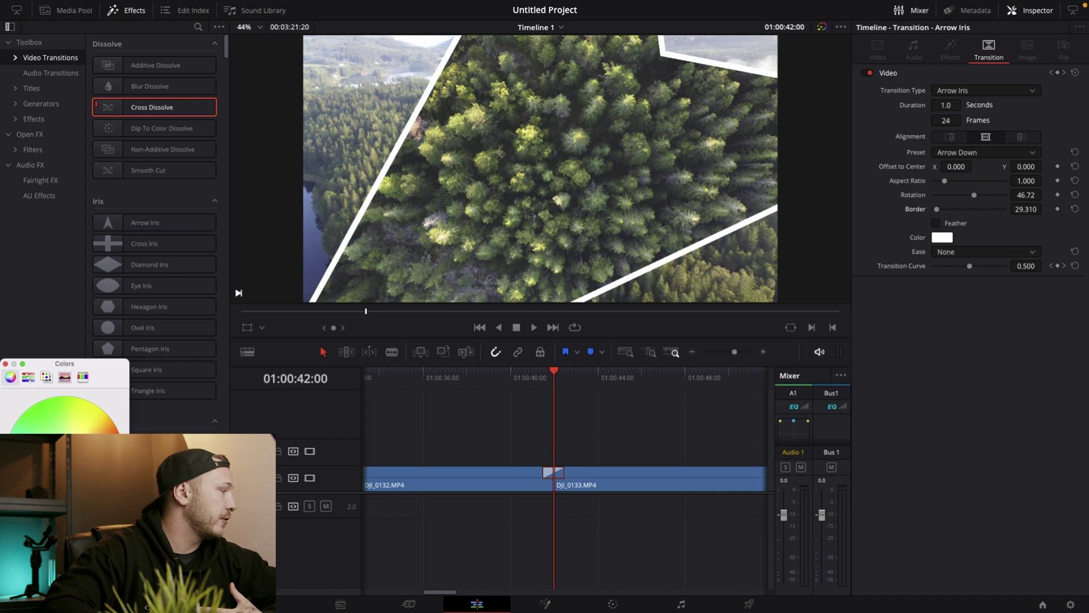
pyautogui.click(40, 401)
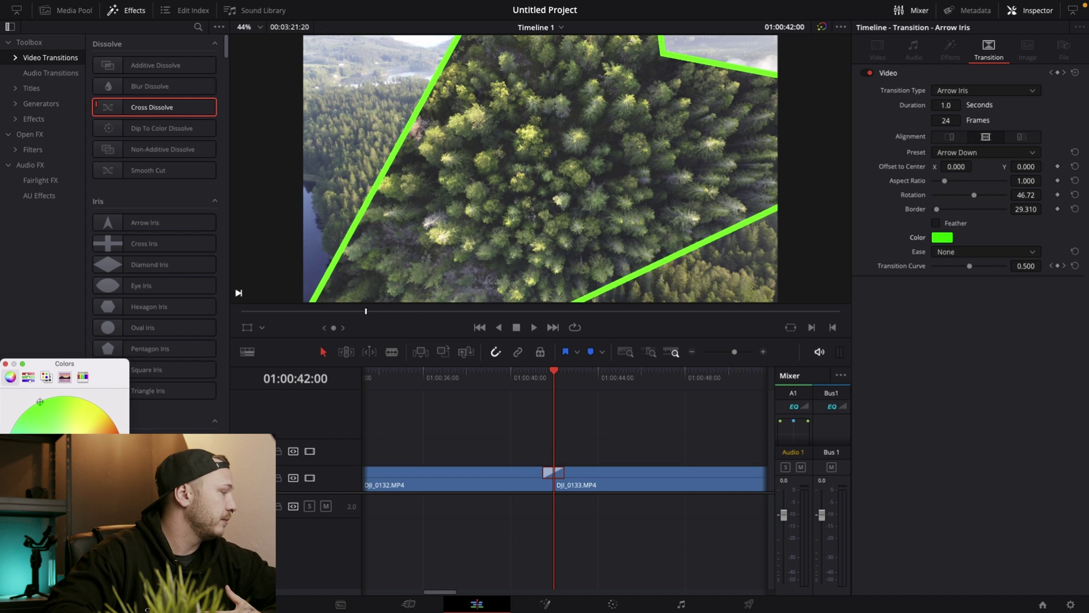
pyautogui.click(5, 363)
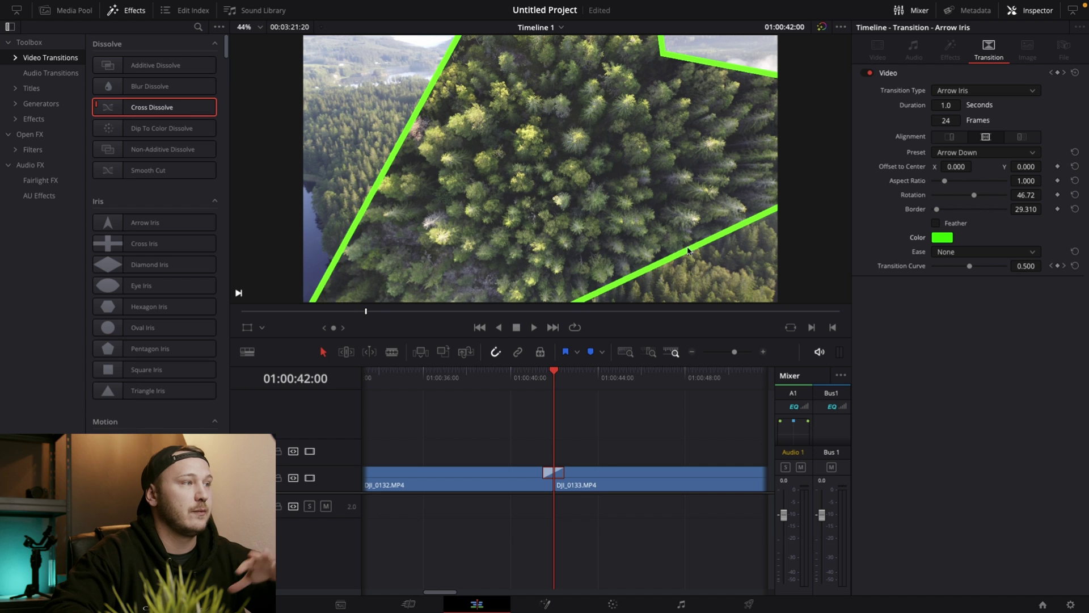
# Step: Try a wider feathered border, then reset Border to 0.000 and turn Feather off
pyautogui.click(935, 225)
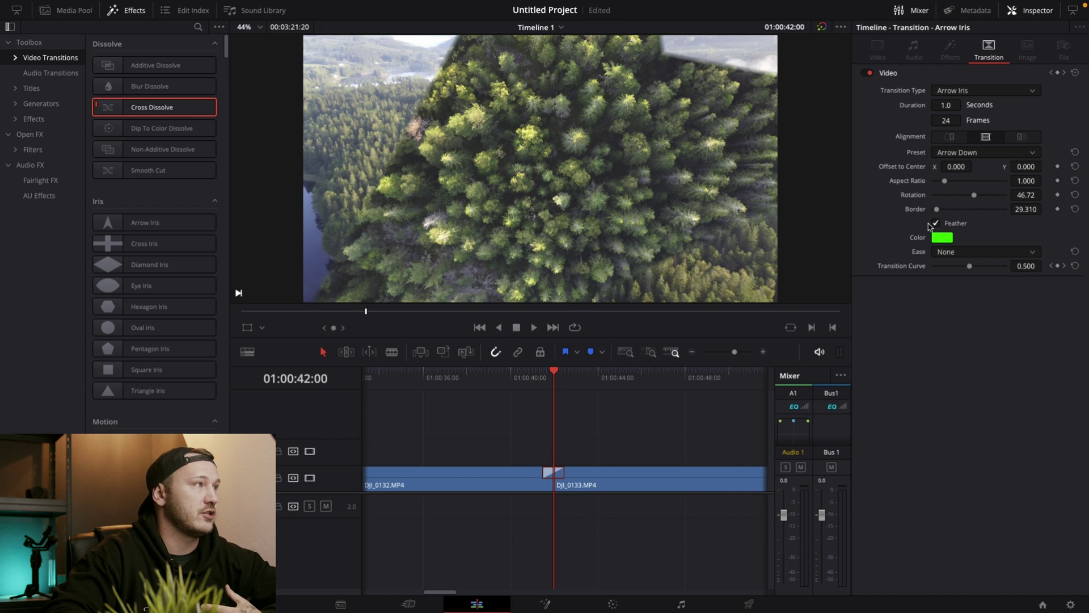
pyautogui.moveTo(937, 209); pyautogui.dragTo(957, 213)
pyautogui.doubleClick(965, 209)
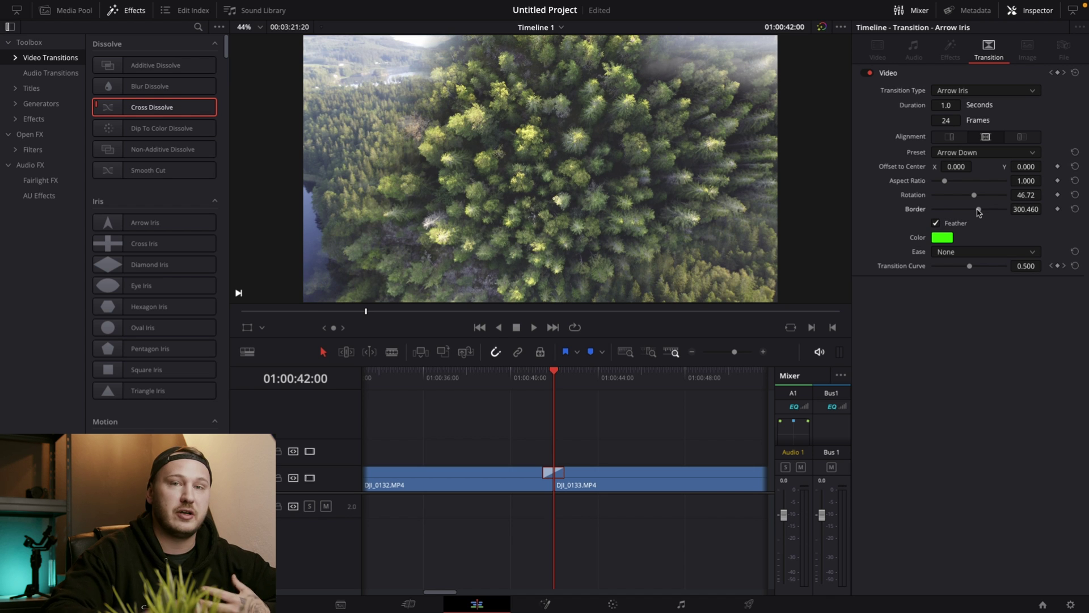
pyautogui.click(935, 225)
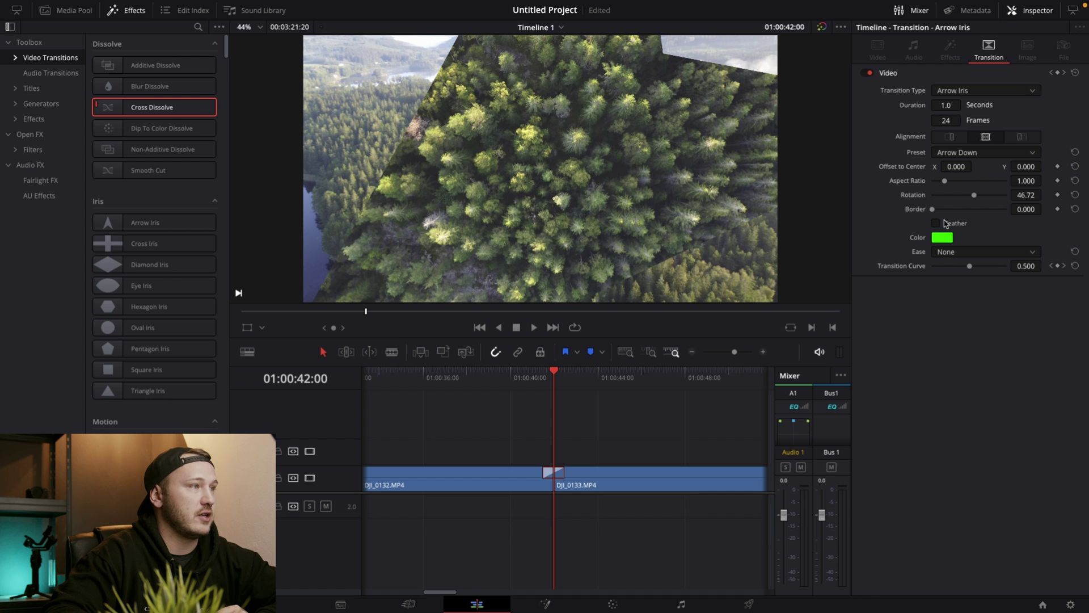
# Step: Set a 43.970 green border and In & Out easing, then preview the transition
pyautogui.moveTo(932, 209); pyautogui.dragTo(938, 209)
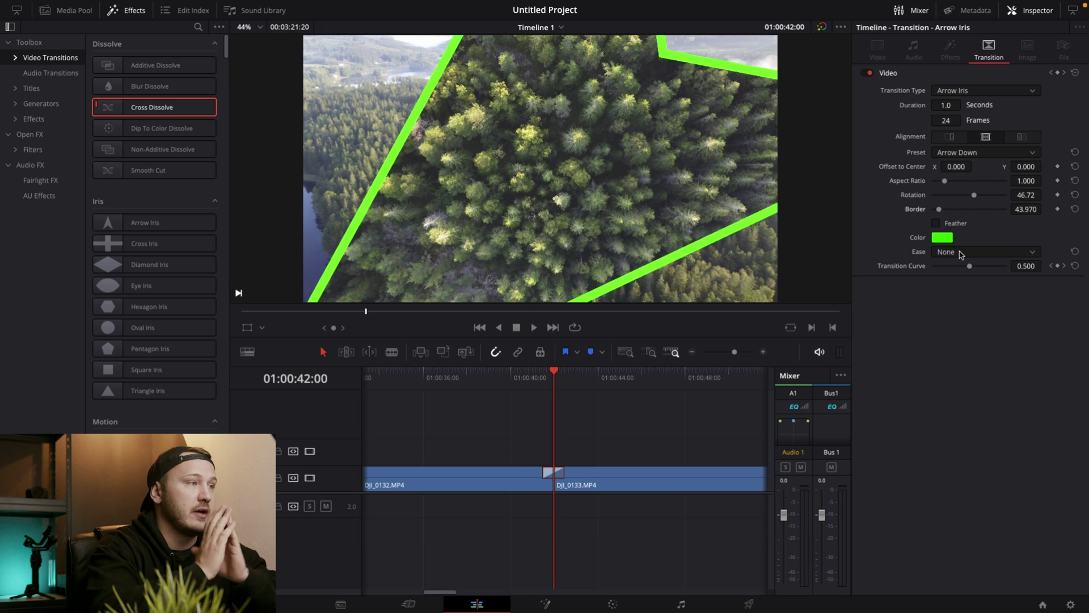
pyautogui.click(961, 252)
pyautogui.click(953, 305)
pyautogui.moveTo(517, 379); pyautogui.dragTo(507, 381)
pyautogui.press('space')
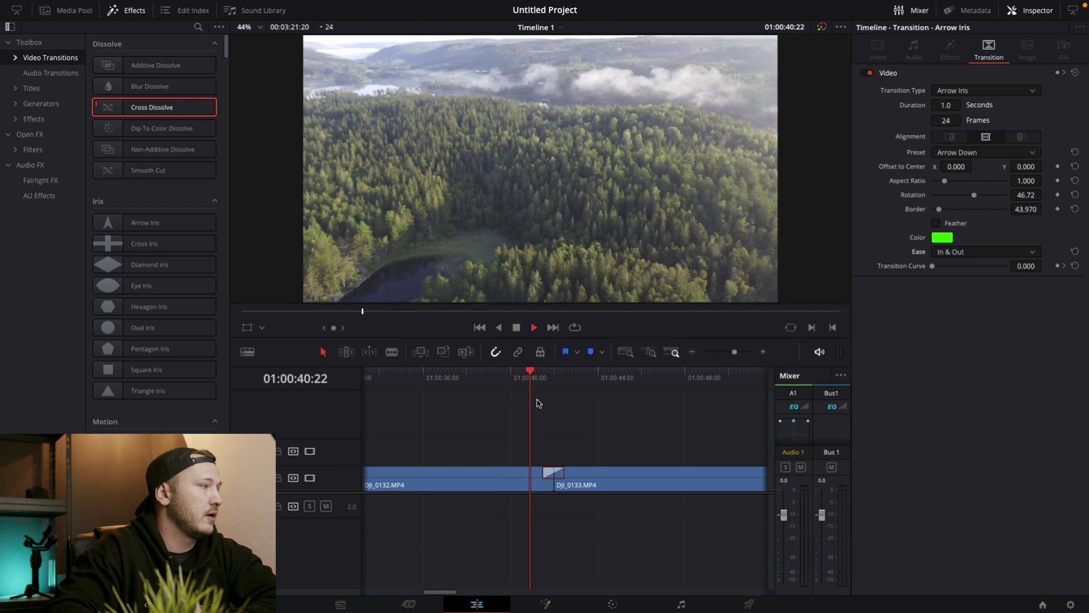
pyautogui.click(564, 377)
pyautogui.press('Up')
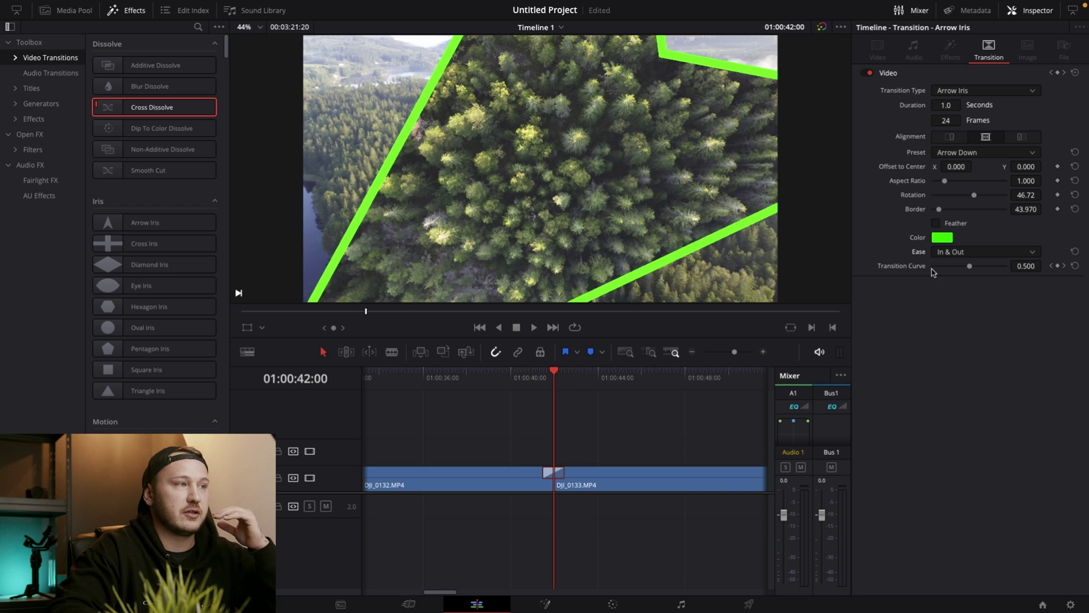
# Step: Try Custom easing, then set Ease back to In & Out
pyautogui.click(965, 252)
pyautogui.click(952, 317)
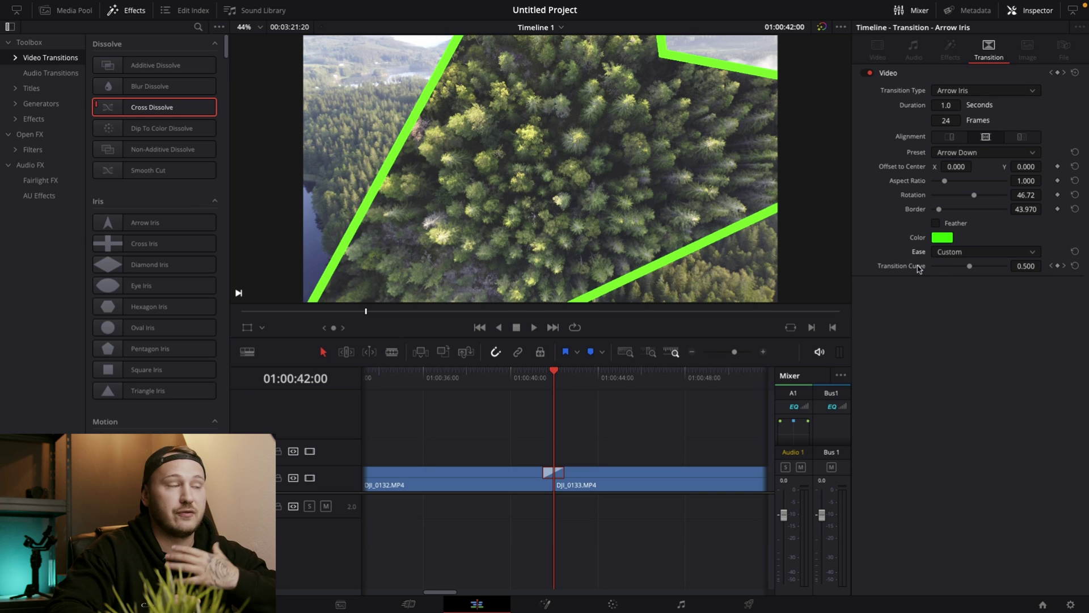
pyautogui.click(984, 252)
pyautogui.click(959, 295)
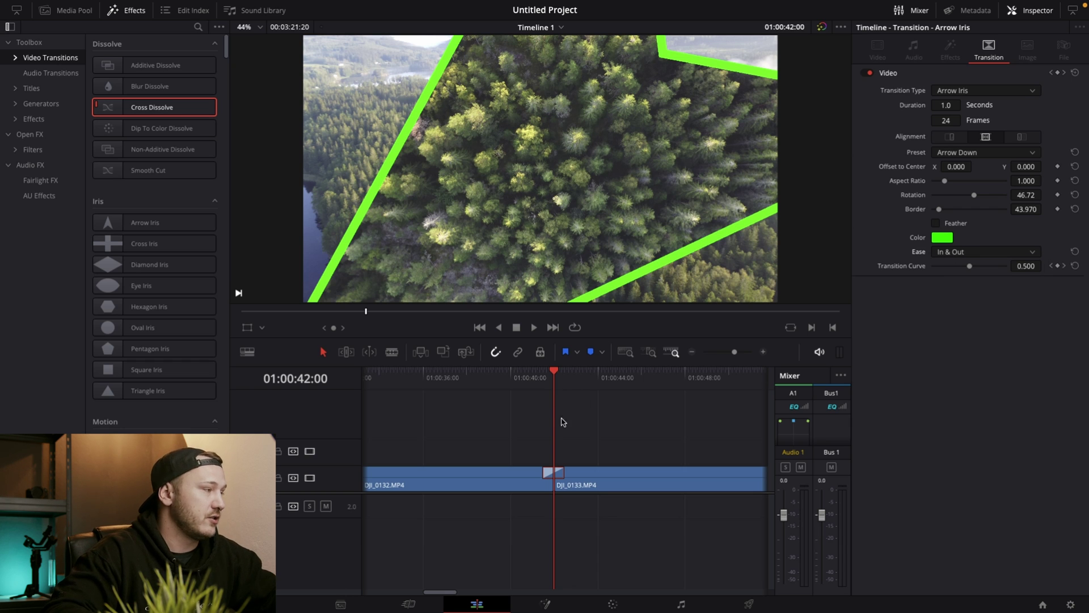
# Step: Stretch the Arrow Iris edges to 1.9 seconds (45 frames) and play it back
pyautogui.scroll(5, 564, 430)
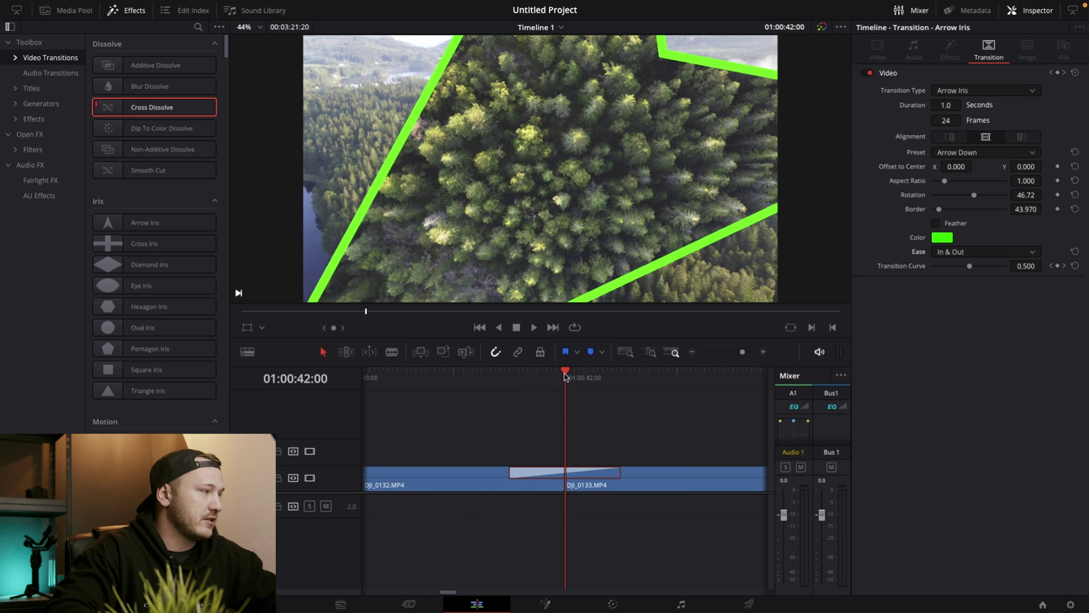
pyautogui.moveTo(566, 395); pyautogui.dragTo(518, 392)
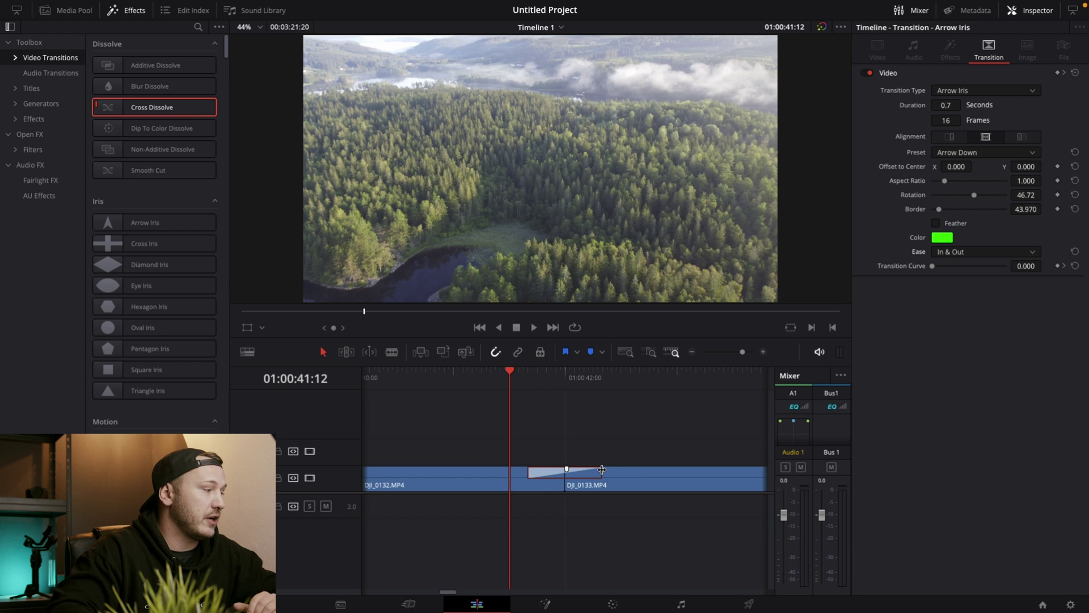
pyautogui.moveTo(602, 470); pyautogui.dragTo(623, 473)
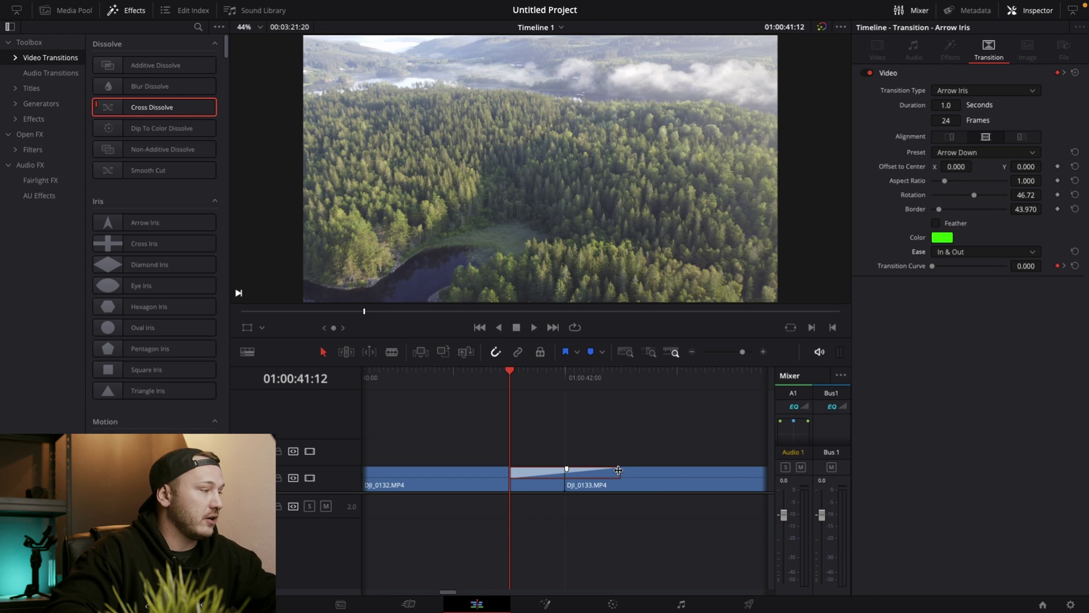
pyautogui.moveTo(619, 472); pyautogui.dragTo(753, 474)
pyautogui.moveTo(511, 473); pyautogui.dragTo(543, 473)
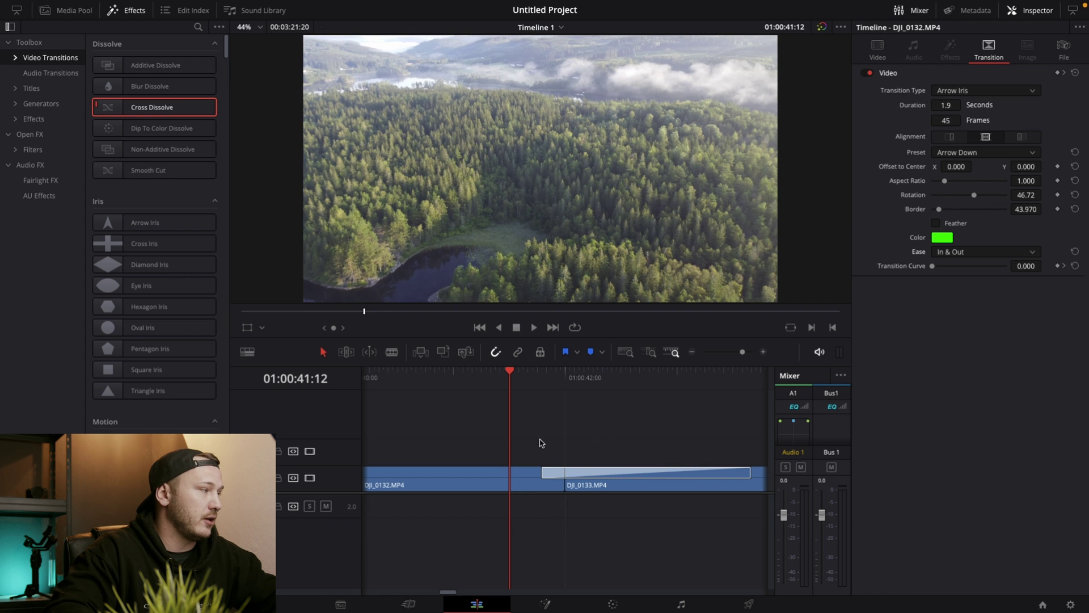
pyautogui.press('space')
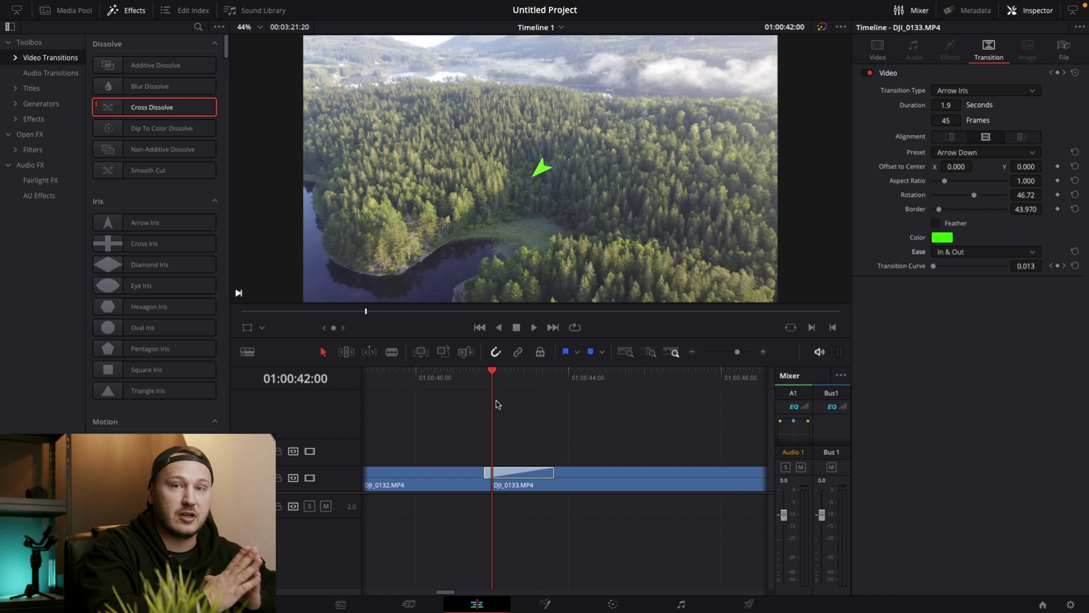
# Step: Save the customised transition as a transition preset named 'Arrow Iris Preset'
pyautogui.rightClick(518, 475)
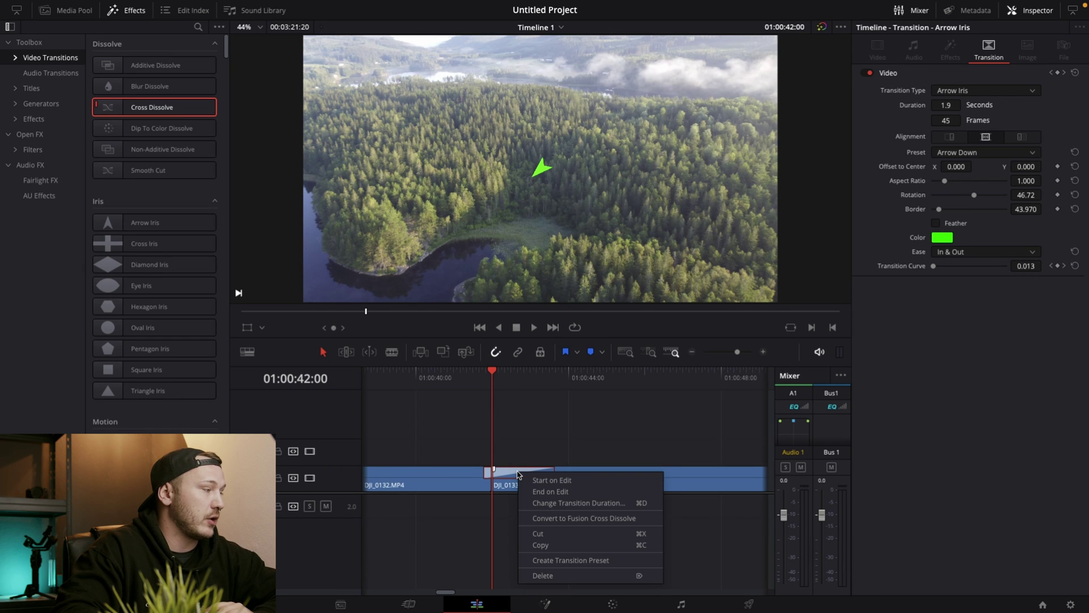
pyautogui.click(548, 560)
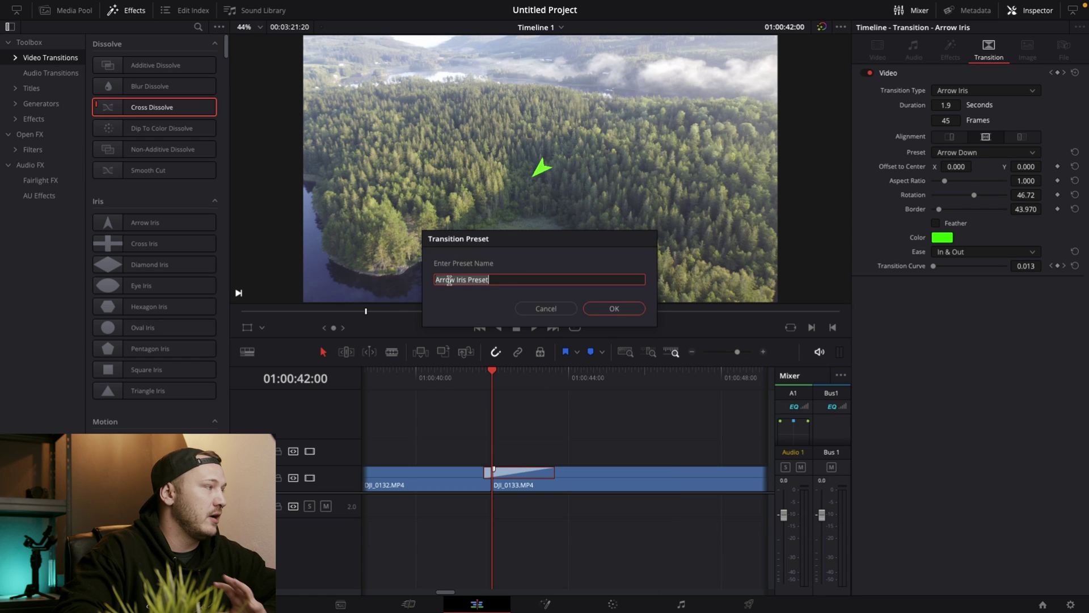
pyautogui.click(631, 311)
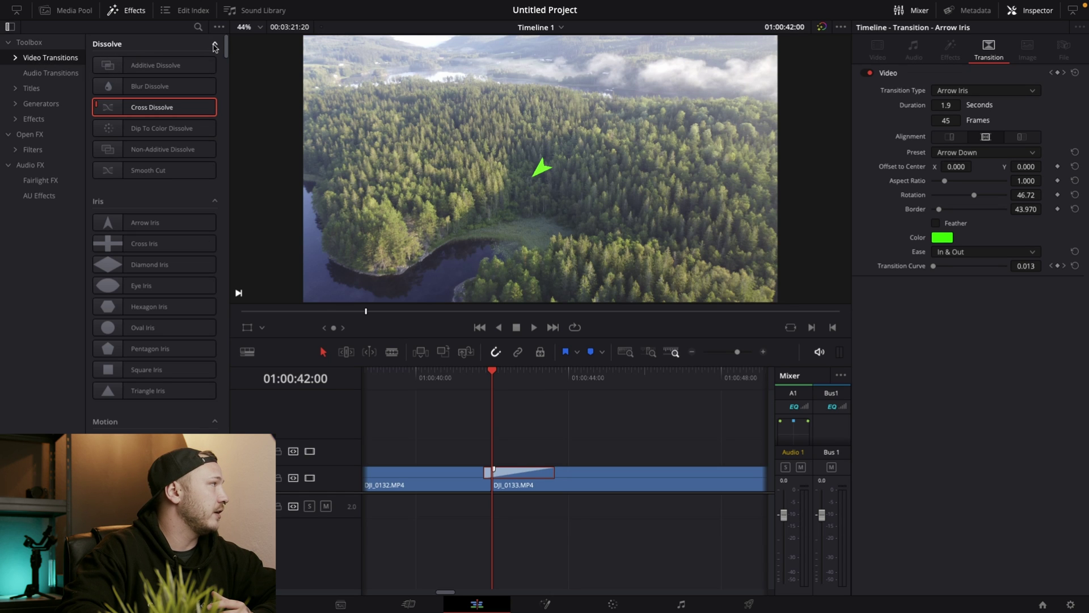
# Step: Collapse the Dissolve, Iris, Motion, Shape and Wipe groups to reveal the User presets
pyautogui.click(215, 45)
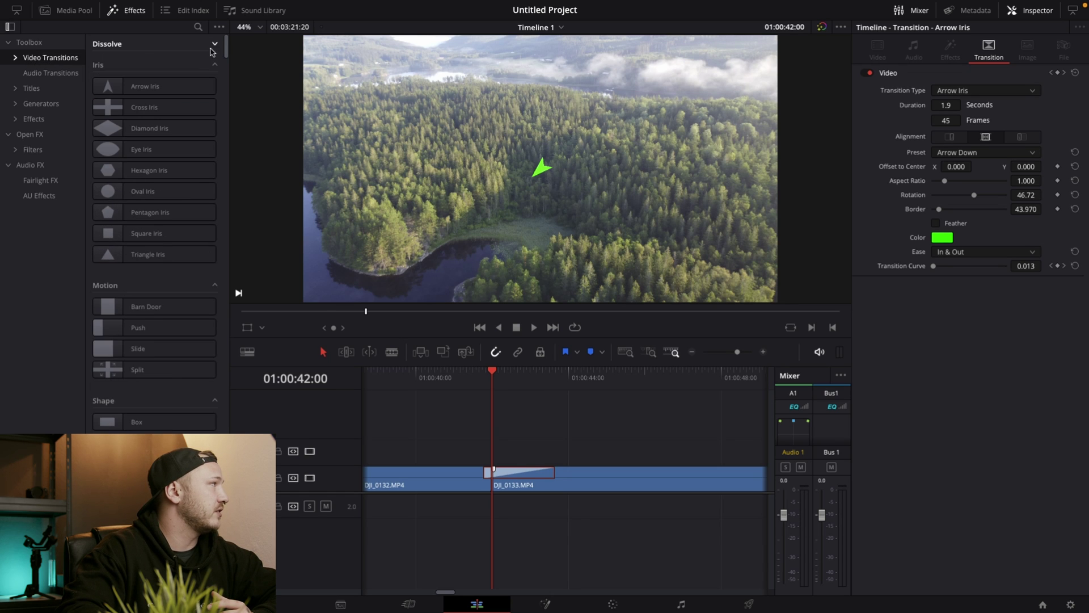
pyautogui.click(215, 65)
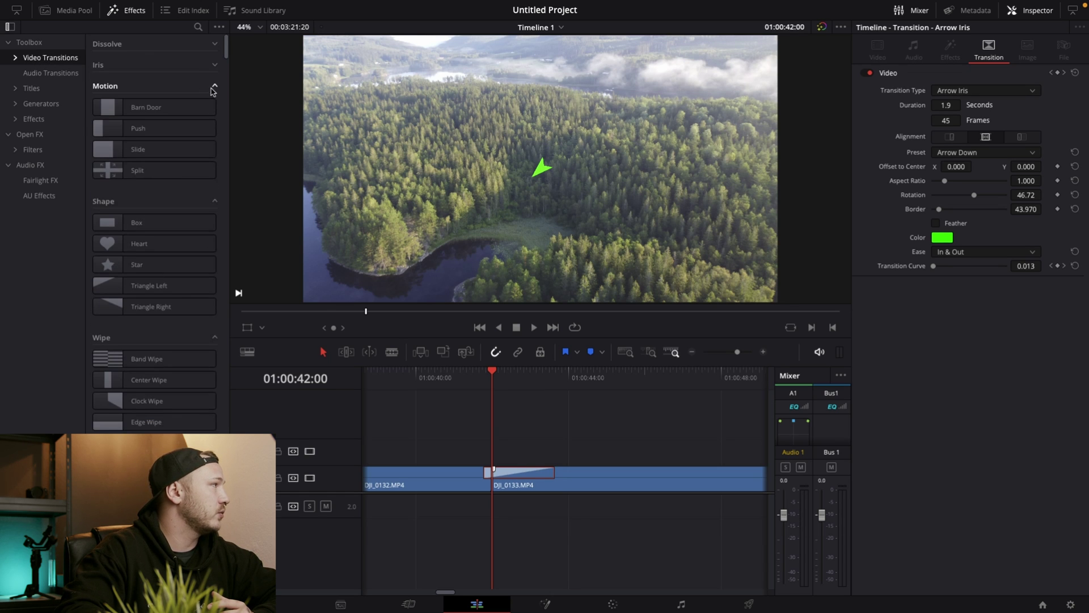
pyautogui.click(214, 87)
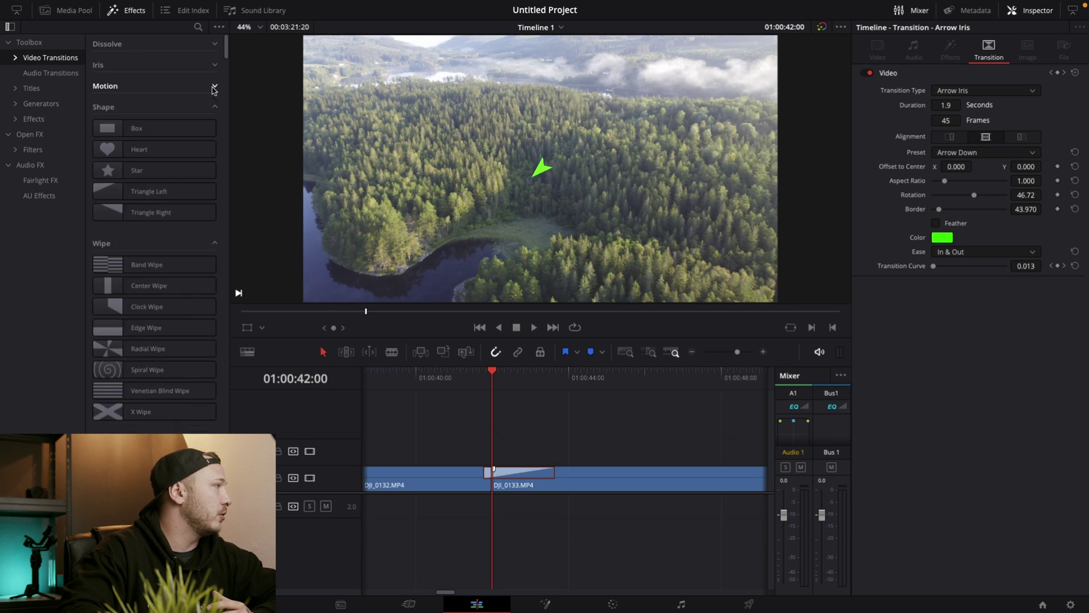
pyautogui.click(215, 106)
pyautogui.click(214, 129)
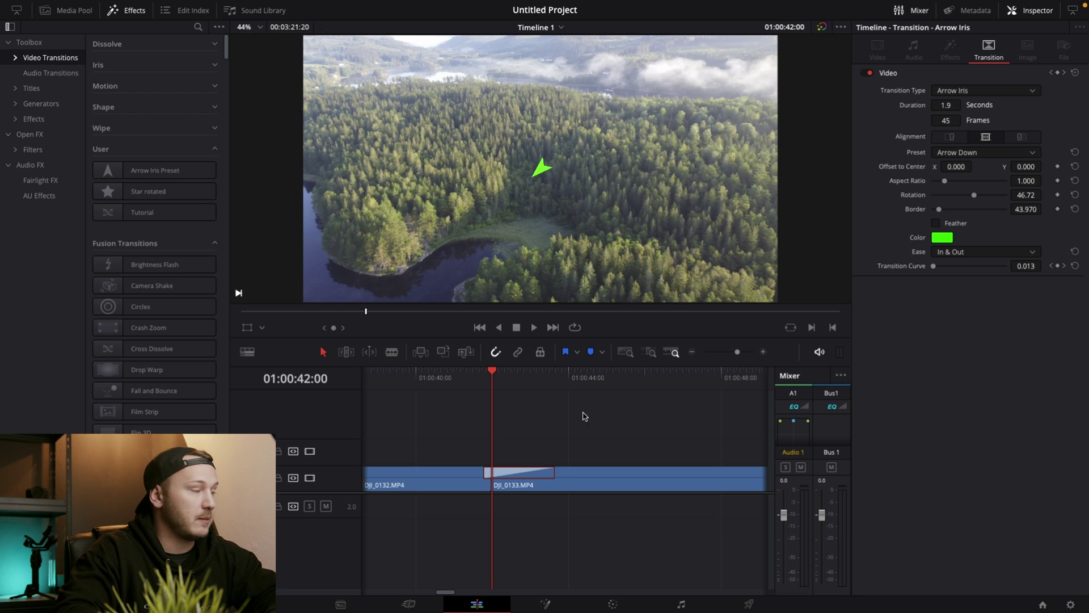
# Step: Replace the timeline transition with Arrow Iris Preset at the clip edit point
pyautogui.press('Delete')
pyautogui.moveTo(136, 180); pyautogui.dragTo(490, 473)
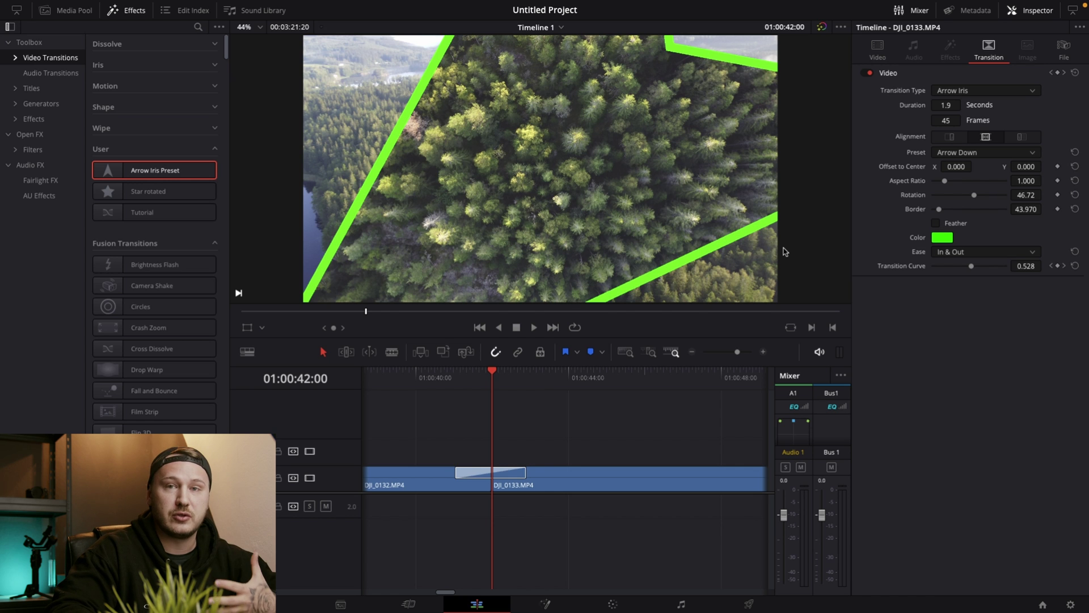
# Step: Stretch the reapplied Arrow Iris transition to 5.4 seconds (130 frames)
pyautogui.click(468, 471)
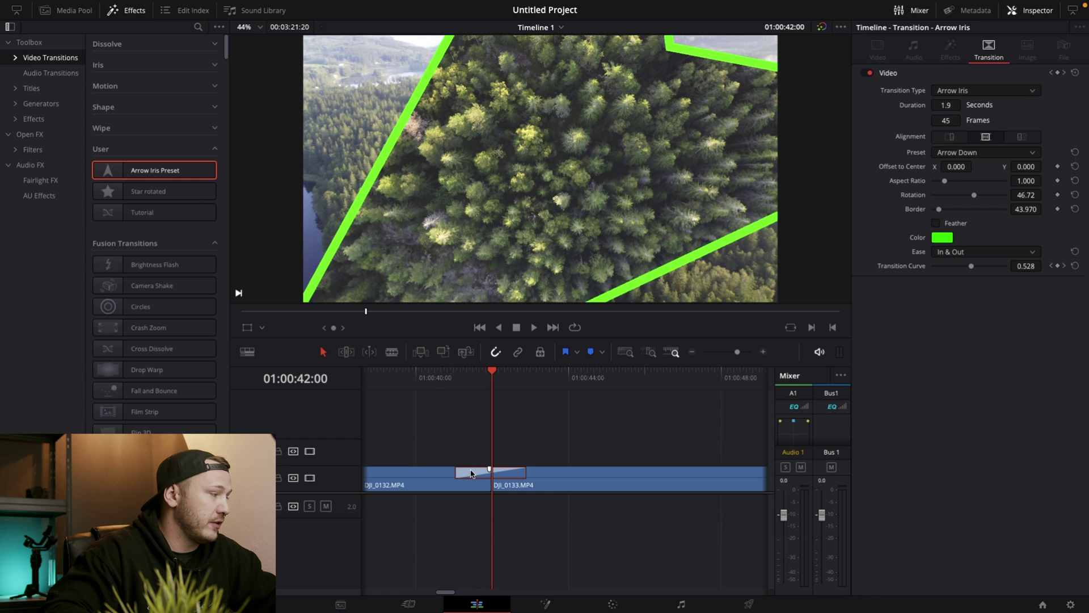
pyautogui.moveTo(455, 472); pyautogui.dragTo(683, 472)
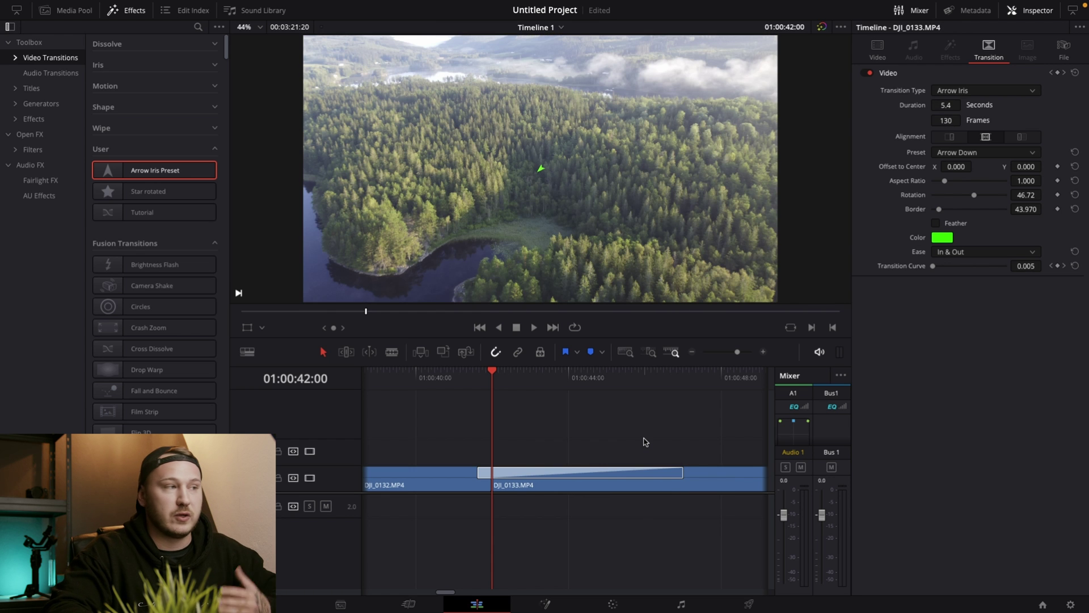